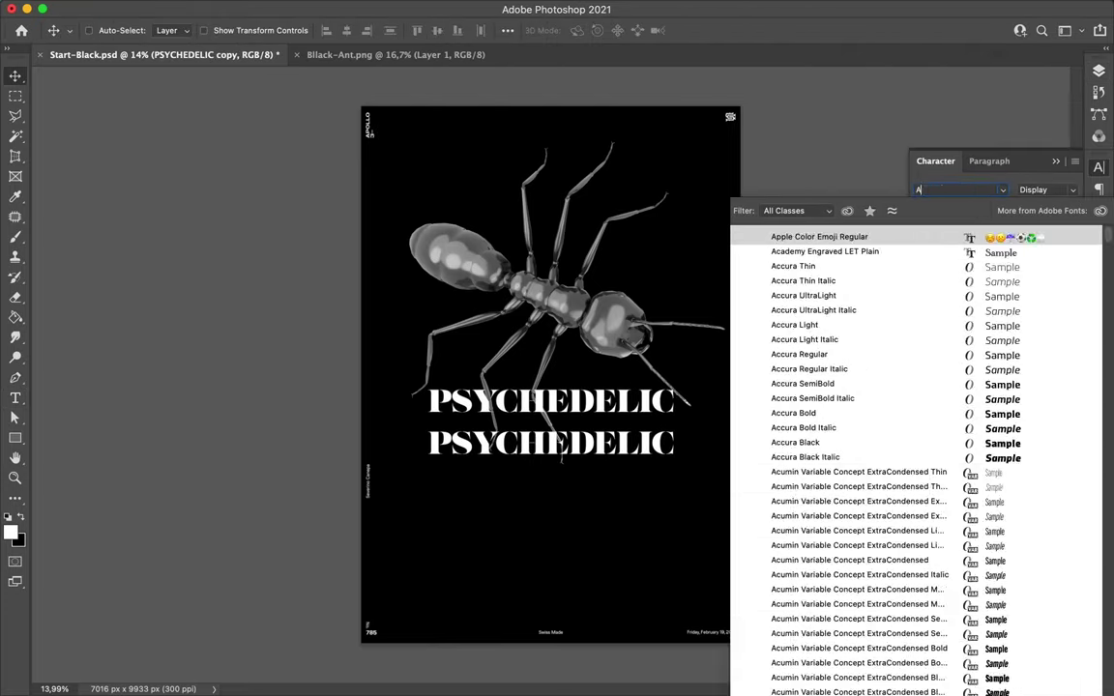
Step: Set the PSYCHEDELIC copies to Extrabold and Dunkelsans v0.7, and add the #24 lines
{"action": "left_click", "coordinate": [908, 443]}
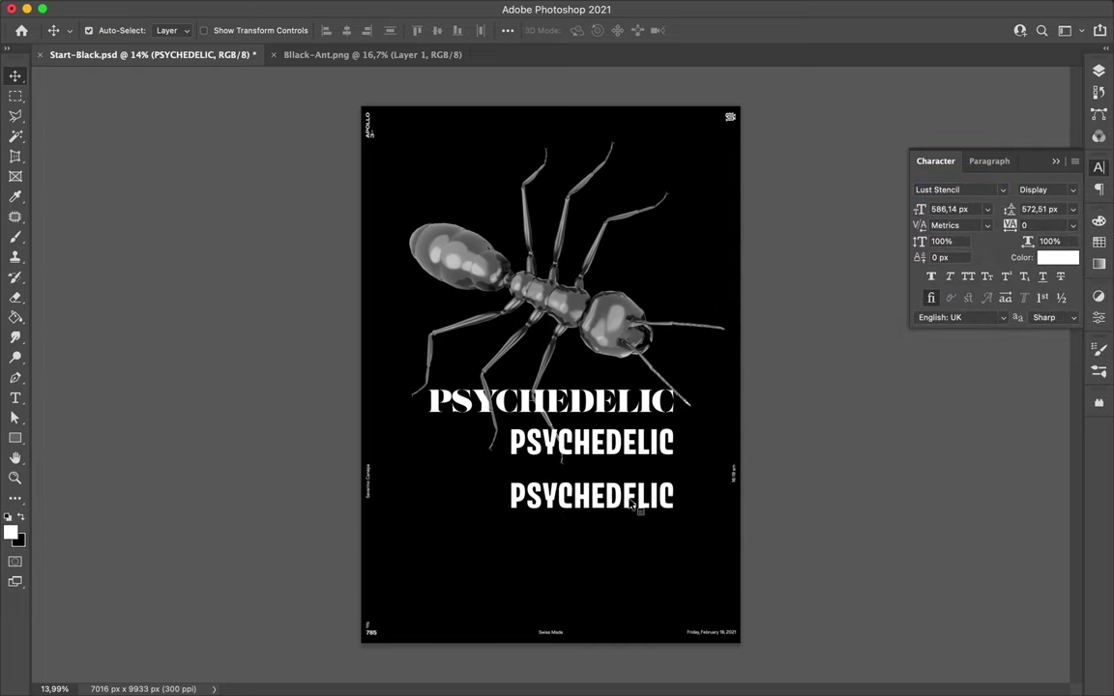
{"action": "type", "text": "Dunkel"}
{"action": "left_click", "coordinate": [921, 266]}
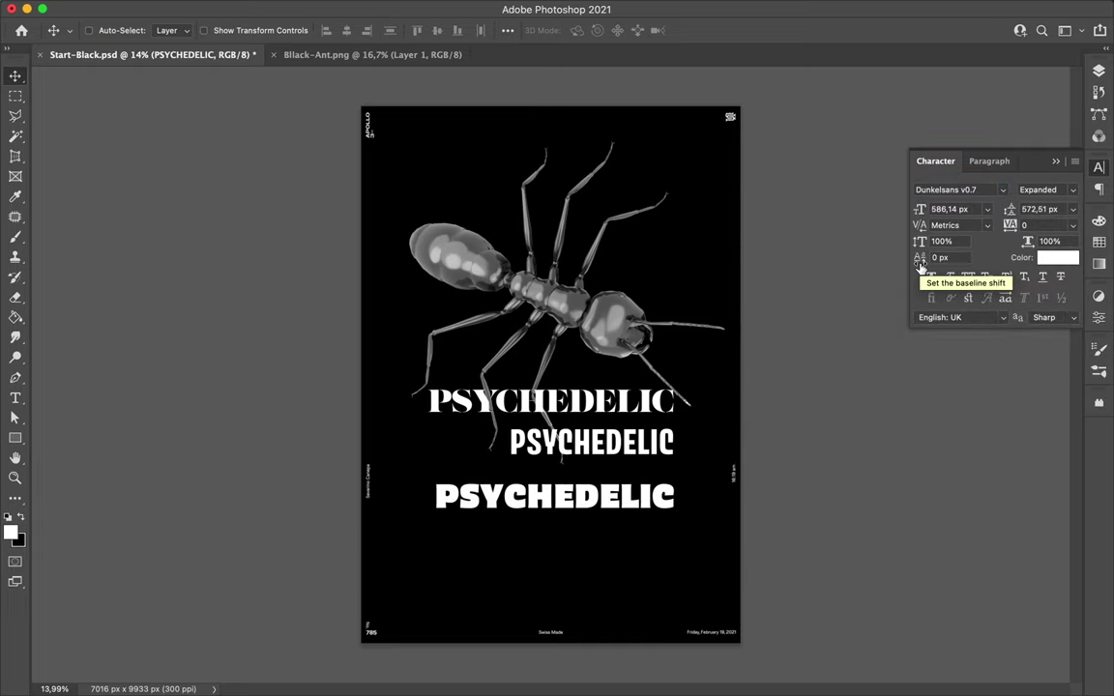
{"action": "type", "text": "#24"}
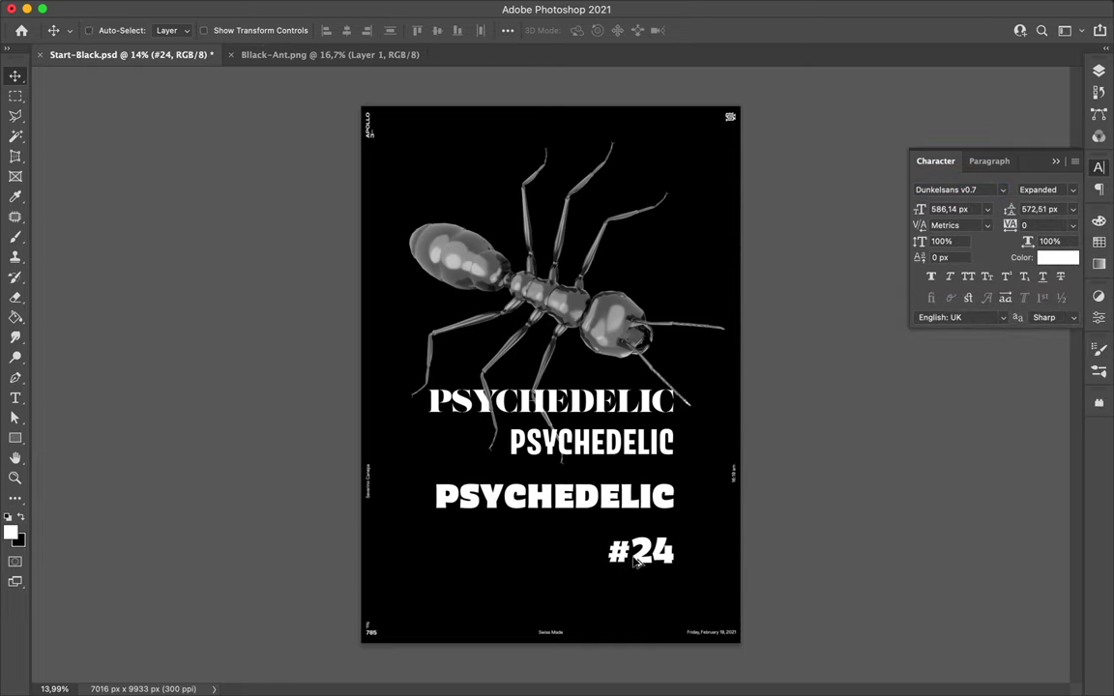
{"action": "type", "text": "#24"}
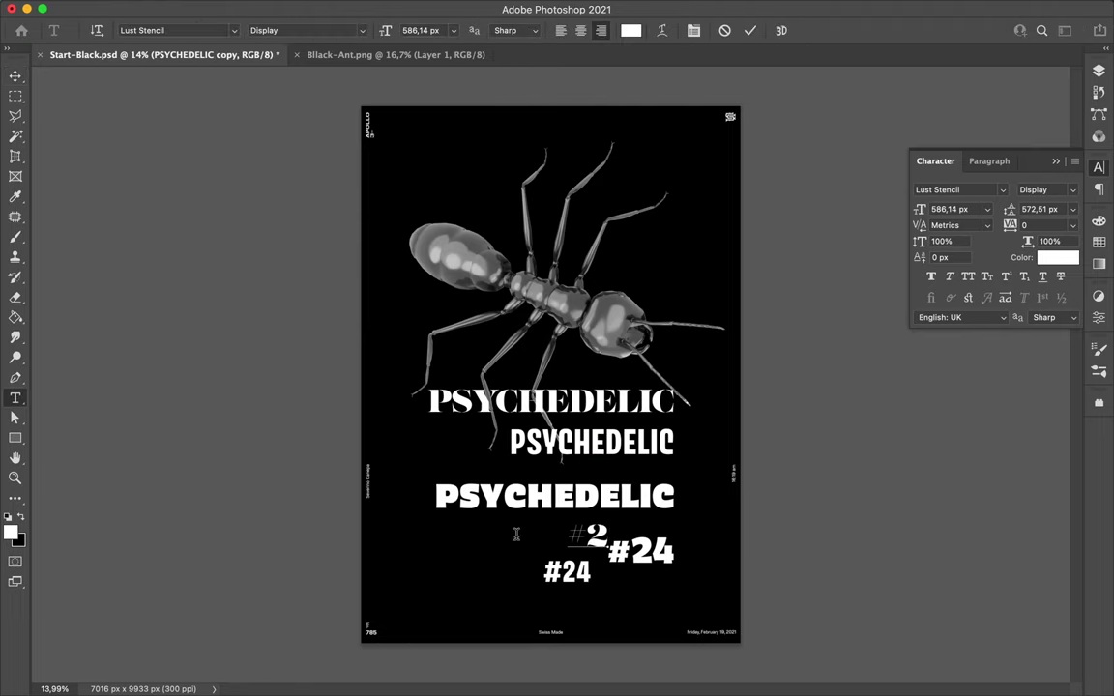
{"action": "key", "text": "F7"}
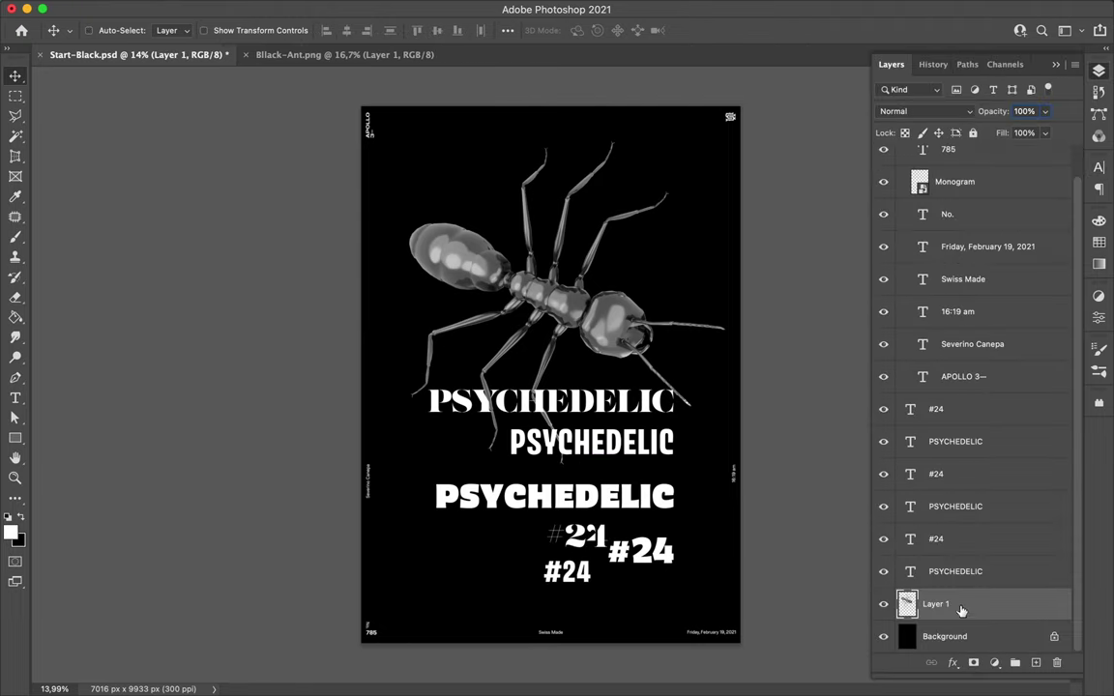
Step: Add a Levels adjustment layer, delete the extra Levels layer, and enable auto-select
{"action": "left_click", "coordinate": [995, 662]}
{"action": "left_click", "coordinate": [928, 418]}
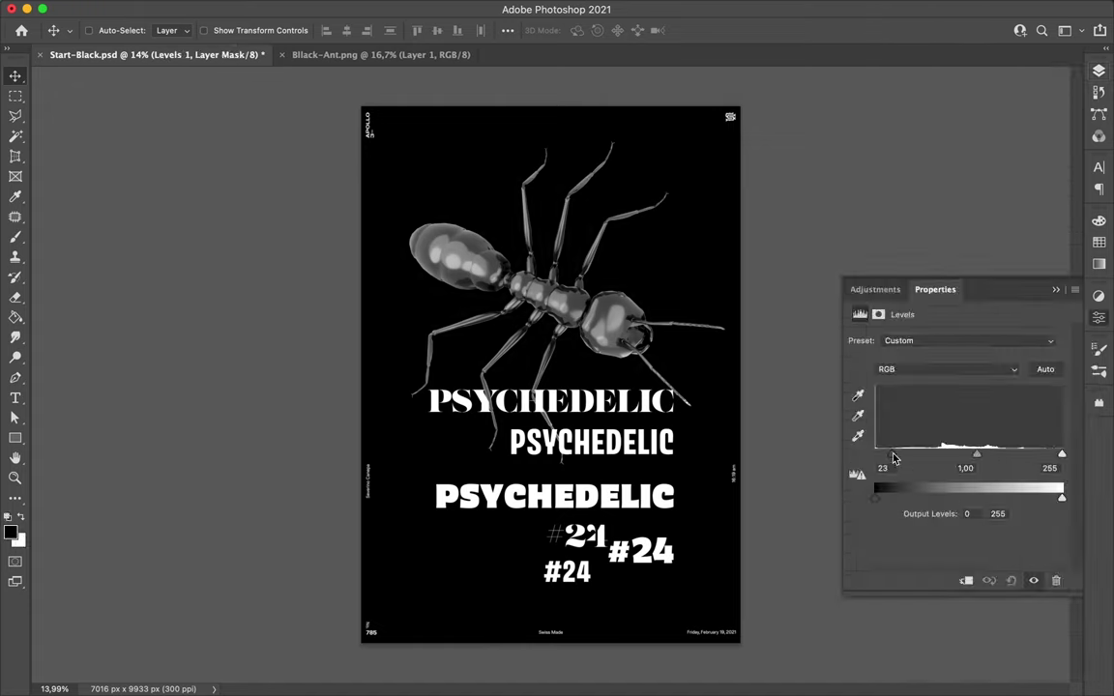
{"action": "key", "text": "F7"}
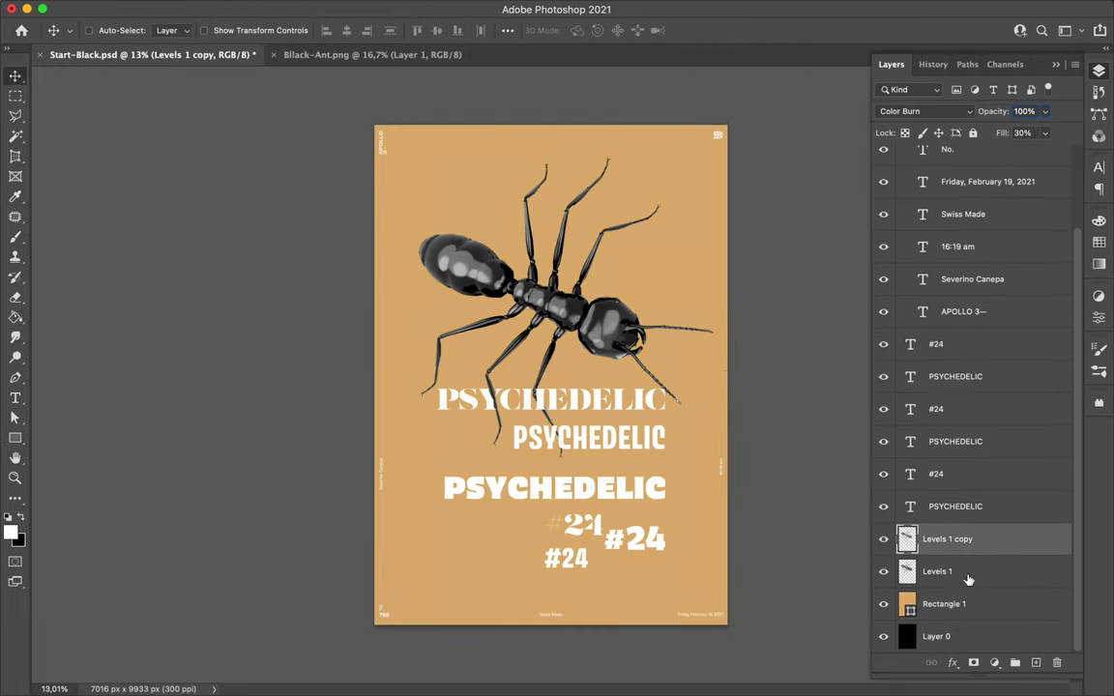
{"action": "key", "text": "Delete"}
{"action": "left_click", "coordinate": [957, 605]}
Step: Colour all the selected PSYCHEDELIC and #24 text layers pink
{"action": "left_click", "coordinate": [594, 491]}
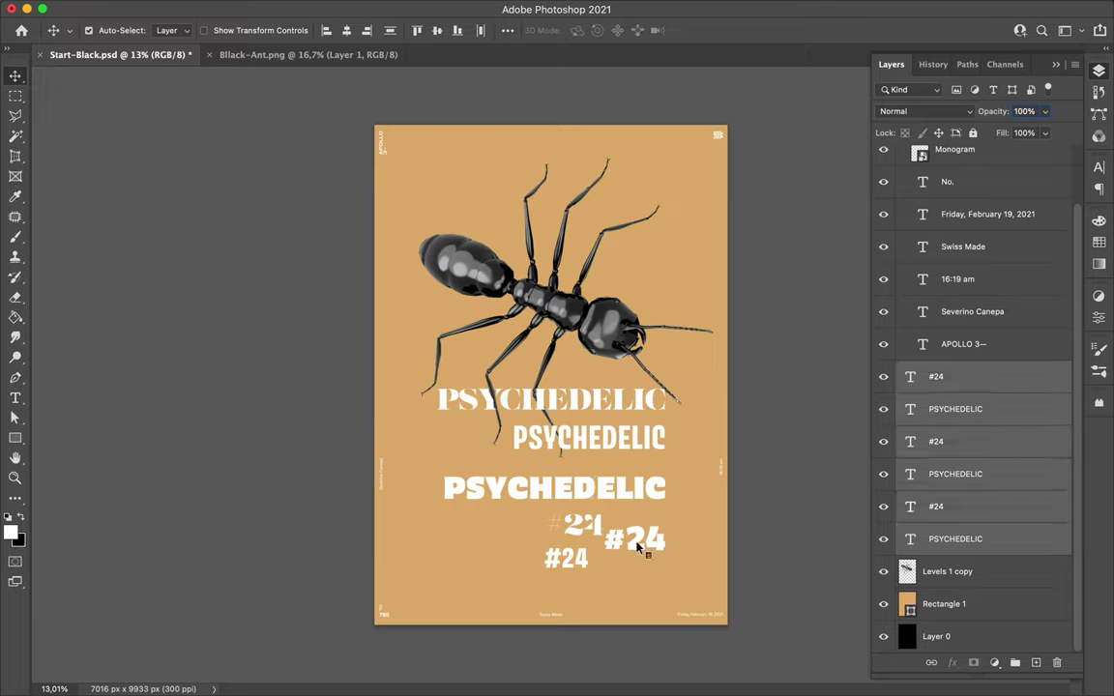
{"action": "key", "text": "a"}
{"action": "left_click", "coordinate": [1100, 244]}
{"action": "left_click", "coordinate": [920, 213]}
{"action": "left_click_drag", "start_coordinate": [1063, 338], "coordinate": [1063, 299]}
{"action": "left_click", "coordinate": [1099, 70]}
{"action": "left_click", "coordinate": [1099, 168]}
{"action": "left_click", "coordinate": [1049, 254]}
{"action": "left_click", "coordinate": [454, 149]}
Step: Move the first PSYCHEDELIC to the top, scale it to poster width, and centre it horizontally
{"action": "key", "text": "v"}
{"action": "left_click_drag", "start_coordinate": [664, 416], "coordinate": [624, 170]}
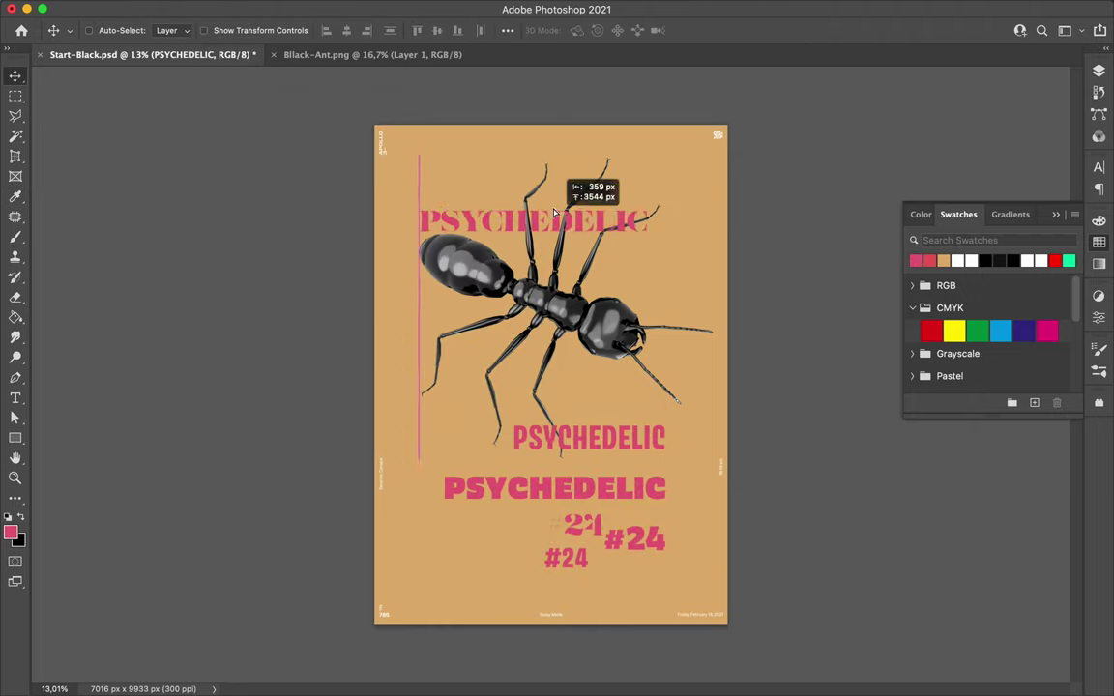
{"action": "key", "text": "ctrl+t"}
{"action": "left_click_drag", "start_coordinate": [712, 136], "coordinate": [718, 130]}
{"action": "left_click_drag", "start_coordinate": [398, 184], "coordinate": [388, 208]}
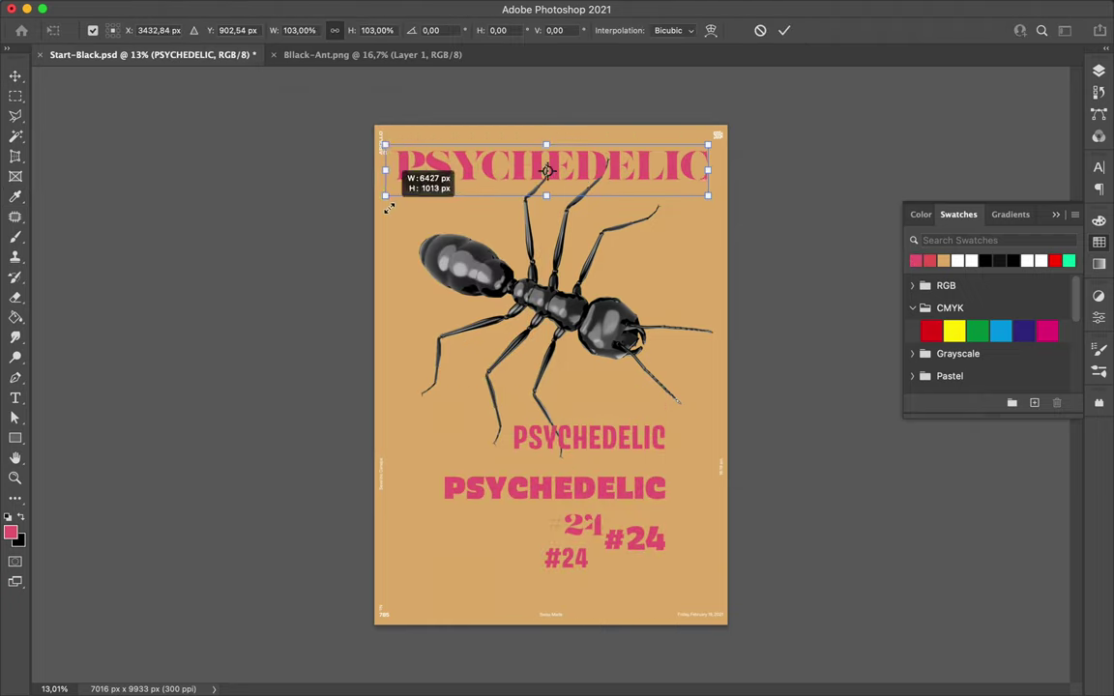
{"action": "left_click", "coordinate": [508, 30]}
{"action": "left_click", "coordinate": [460, 74]}
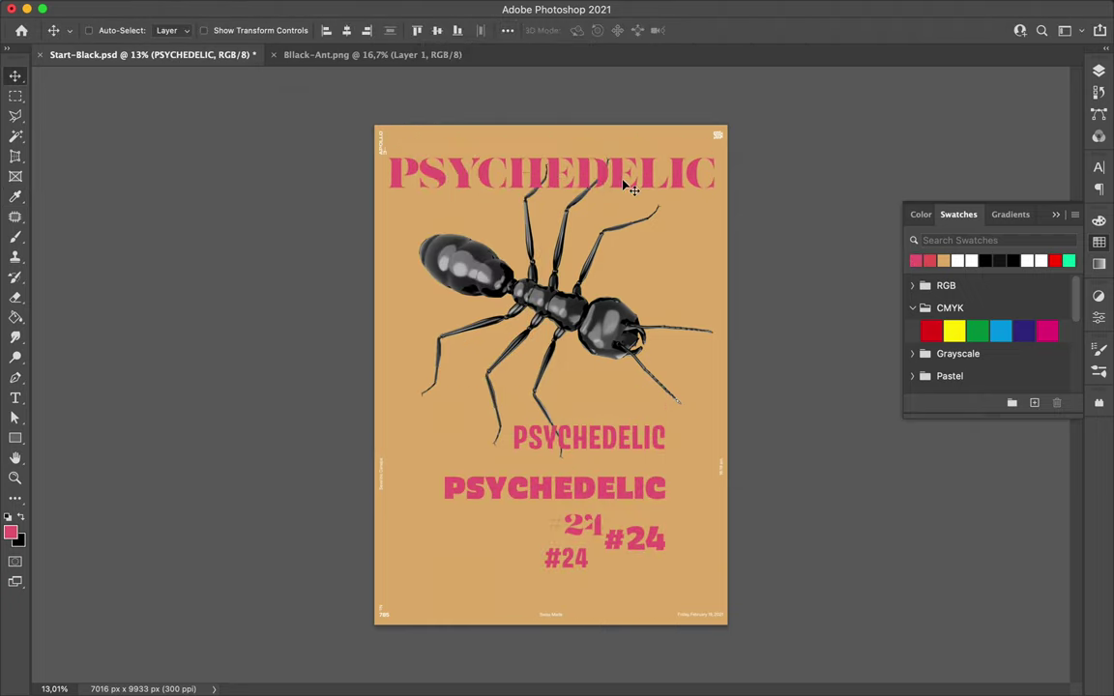
Step: Scale the second line up as a large ANT, layered beneath the lowered ant image
{"action": "left_click_drag", "start_coordinate": [572, 447], "coordinate": [580, 232]}
{"action": "left_click_drag", "start_coordinate": [675, 270], "coordinate": [721, 281]}
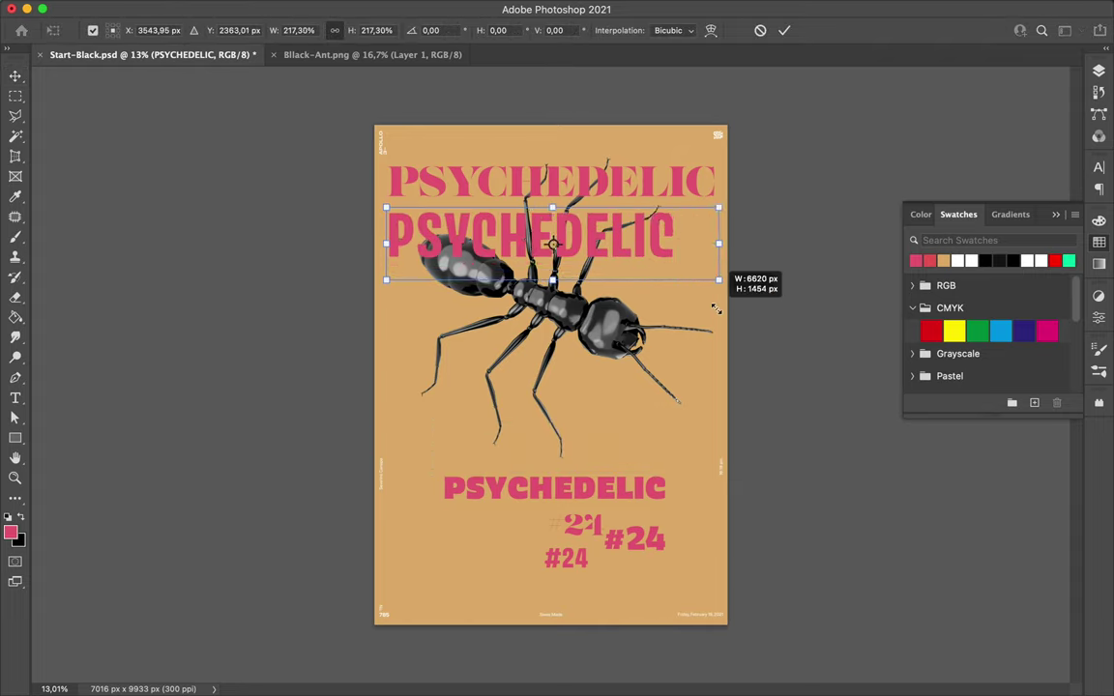
{"action": "key", "text": "ctrl+t"}
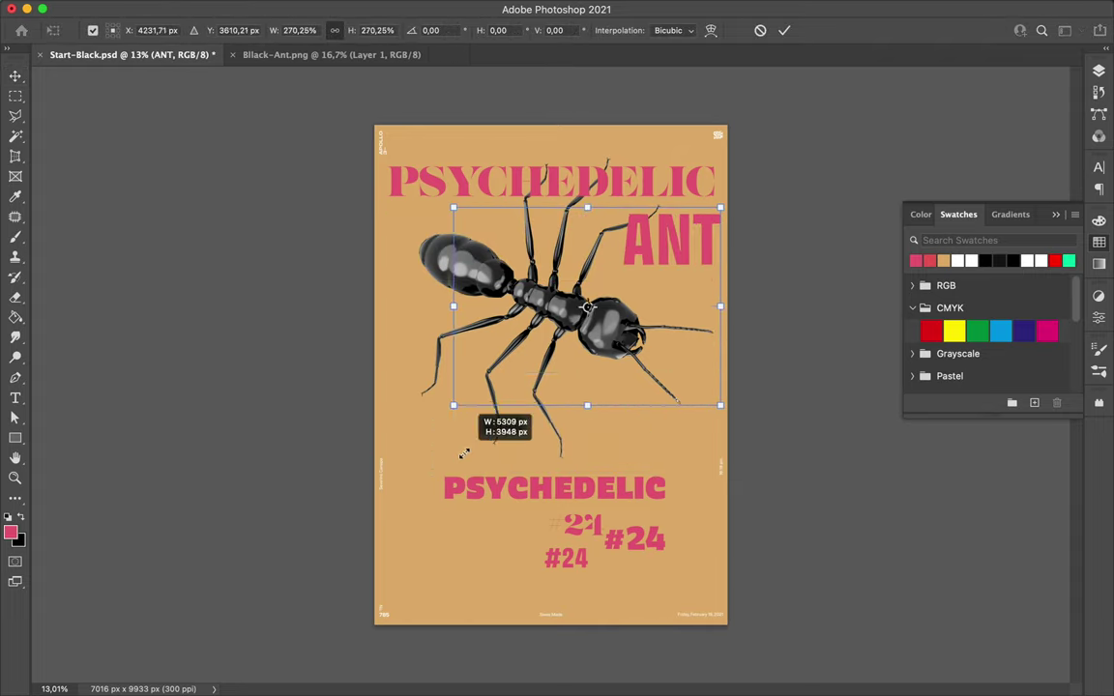
{"action": "left_click_drag", "start_coordinate": [473, 427], "coordinate": [386, 461]}
{"action": "key", "text": "Return"}
{"action": "left_click_drag", "start_coordinate": [588, 378], "coordinate": [591, 359]}
{"action": "key", "text": "F7"}
{"action": "left_click_drag", "start_coordinate": [987, 462], "coordinate": [967, 556]}
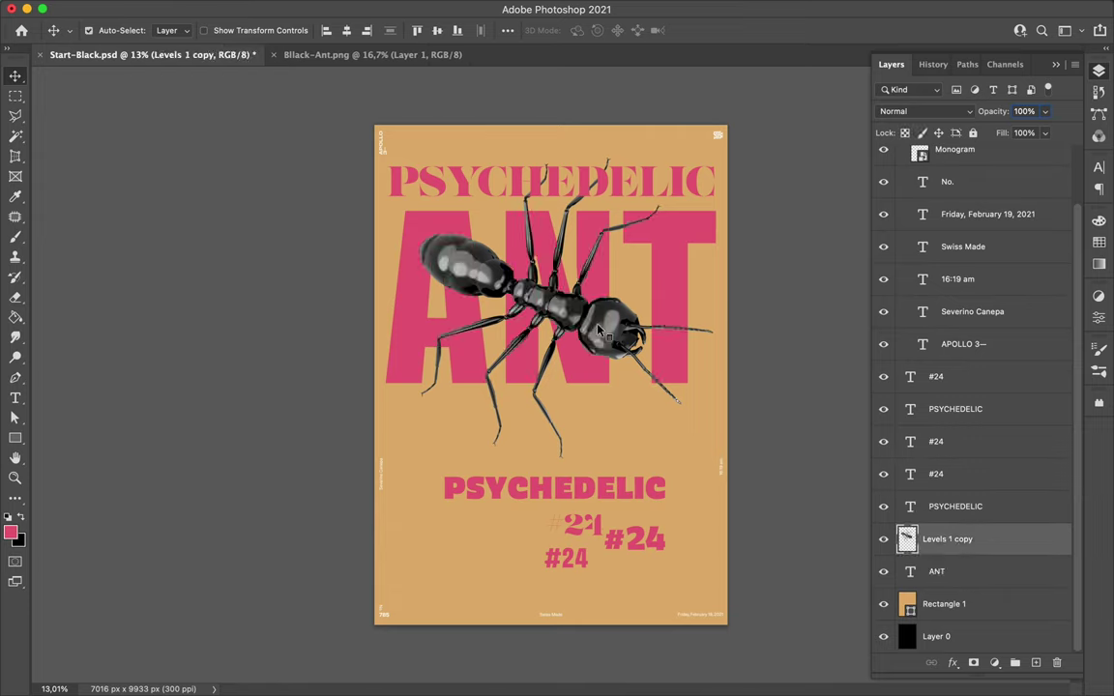
{"action": "left_click_drag", "start_coordinate": [537, 291], "coordinate": [550, 431]}
Step: Enlarge #24 into a large block and place the text layers below the ant image
{"action": "left_click", "coordinate": [580, 559]}
{"action": "mouse_move", "coordinate": [580, 559]}
{"action": "left_mouse_down"}
{"action": "mouse_move", "coordinate": [648, 551]}
{"action": "mouse_move", "coordinate": [348, 386]}
{"action": "left_mouse_up"}
{"action": "left_click_drag", "start_coordinate": [666, 548], "coordinate": [704, 604]}
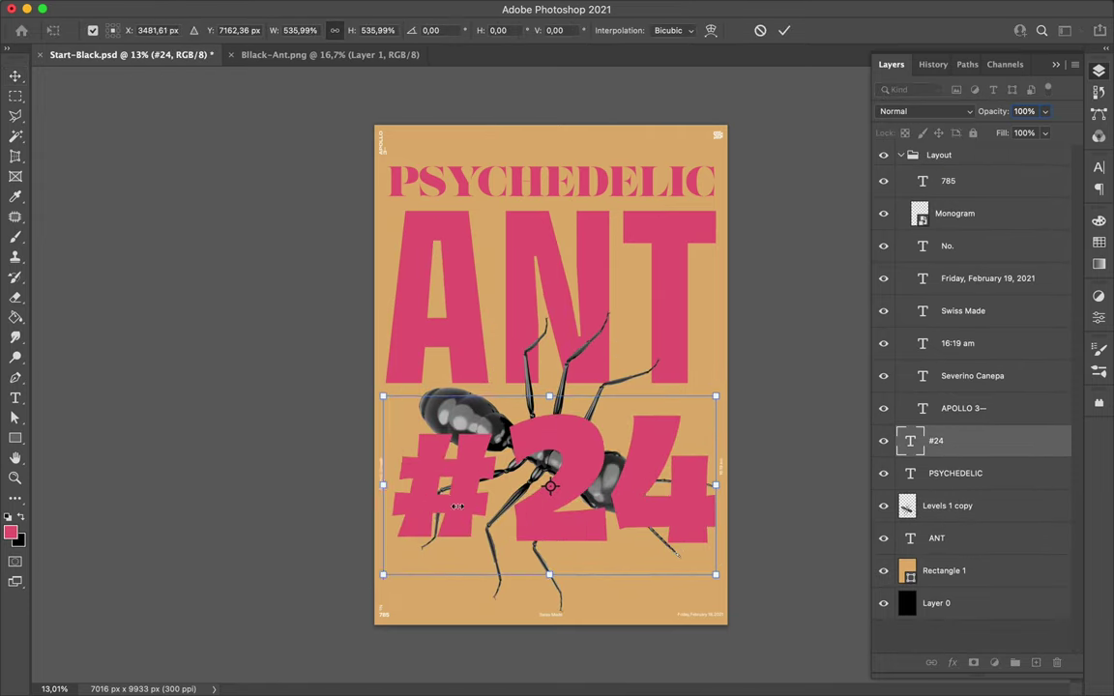
{"action": "key", "text": "Return"}
{"action": "mouse_move", "coordinate": [936, 440]}
{"action": "left_mouse_down"}
{"action": "mouse_move", "coordinate": [936, 522]}
{"action": "mouse_move", "coordinate": [953, 488]}
{"action": "left_mouse_up"}
{"action": "left_click", "coordinate": [416, 461], "text": "ctrl+shift"}
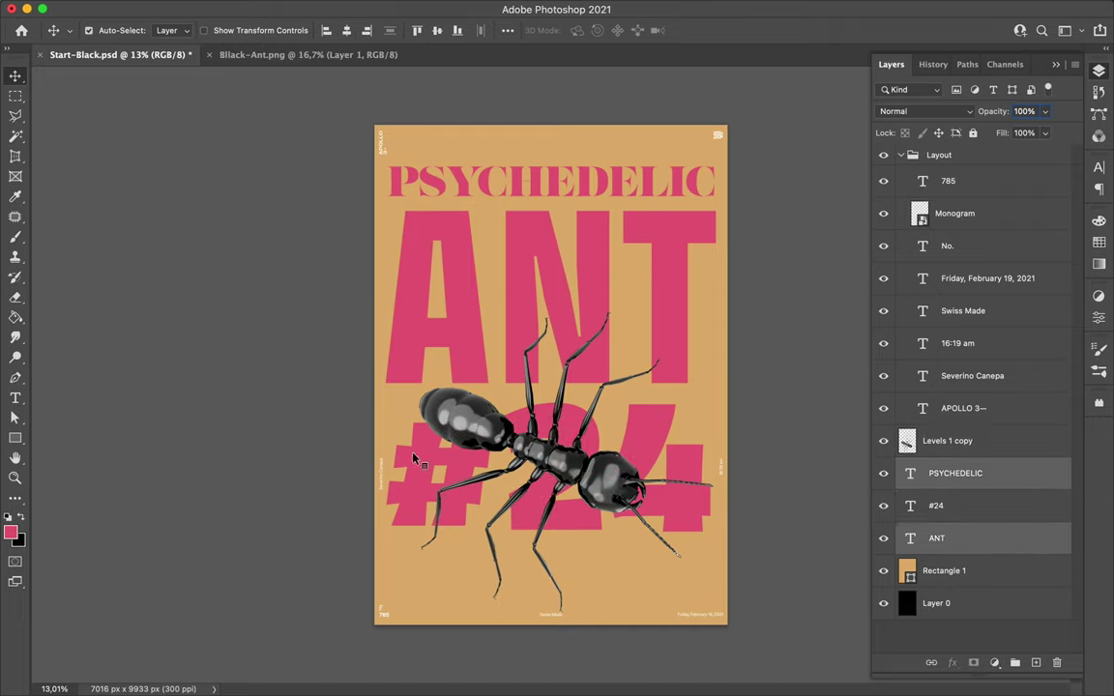
{"action": "left_click", "coordinate": [611, 187], "text": "ctrl"}
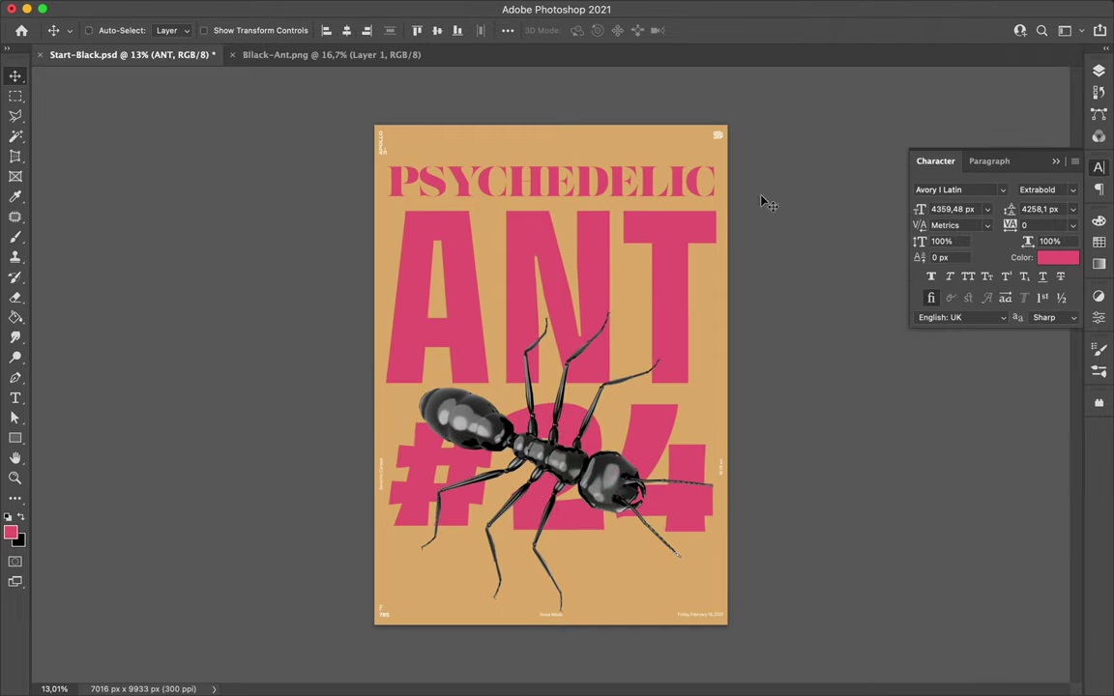
{"action": "left_click", "coordinate": [938, 192]}
Step: Set ANT in Lust Stencil Regular and scale it to fit inside the poster
{"action": "type", "text": "AVERY"}
{"action": "left_click", "coordinate": [778, 348]}
{"action": "type", "text": "LUST"}
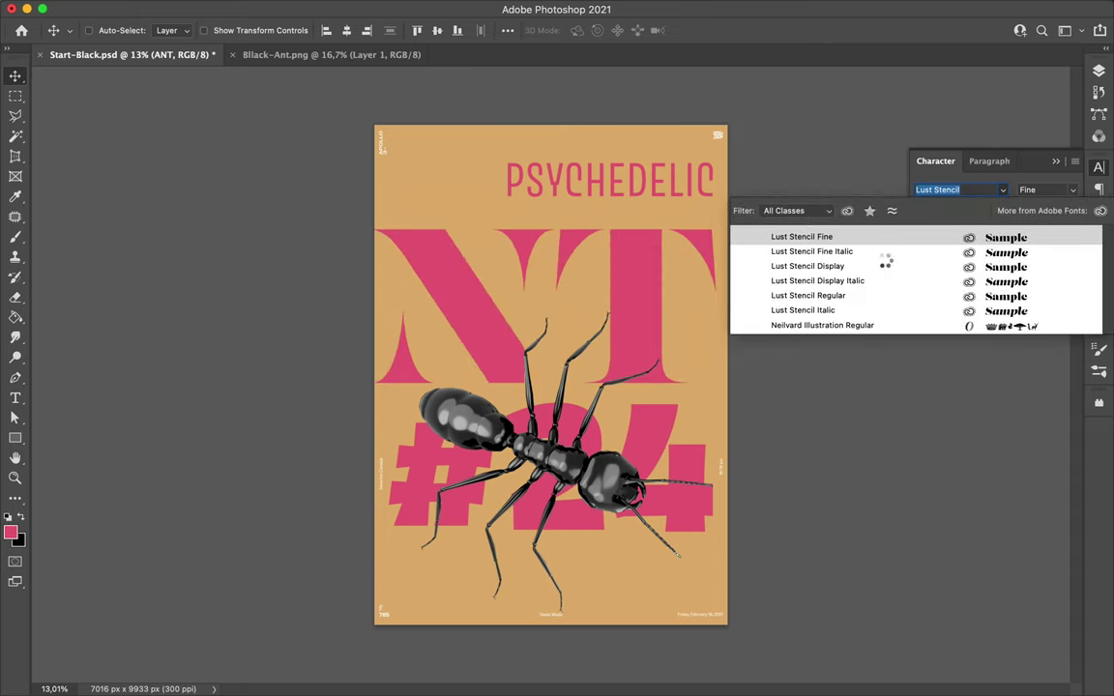
{"action": "left_click", "coordinate": [807, 295]}
{"action": "key", "text": "ctrl+t"}
{"action": "left_click_drag", "start_coordinate": [181, 329], "coordinate": [388, 331]}
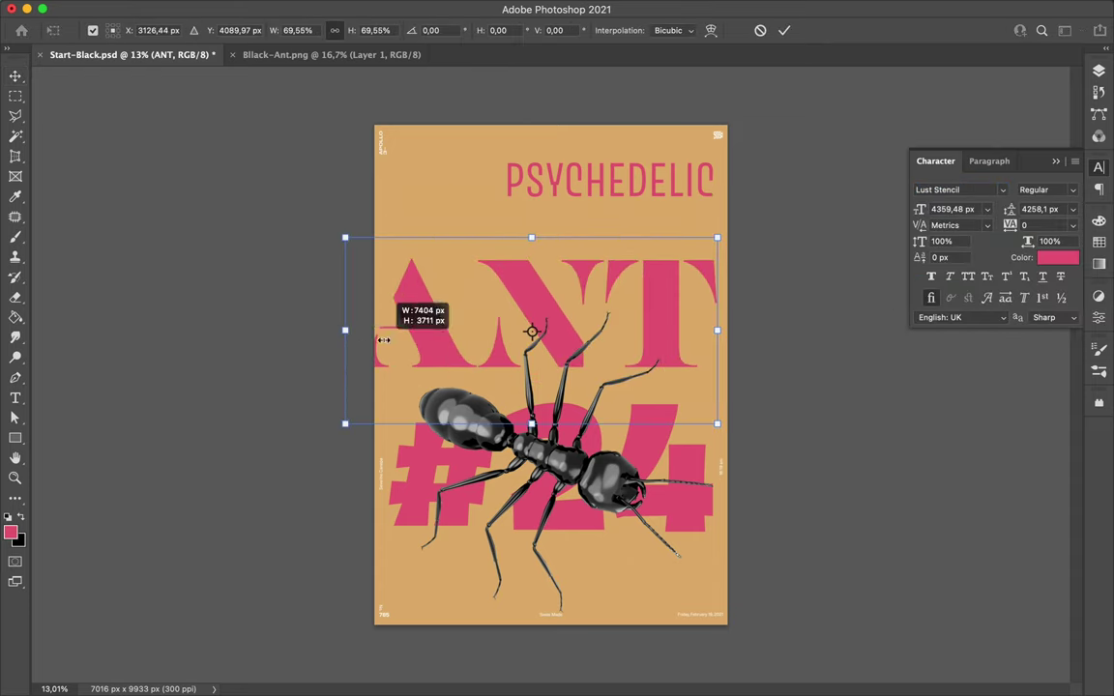
{"action": "key", "text": "Return"}
Step: Enlarge PSYCHEDELIC across the top and reposition ANT, #24 and the ant image
{"action": "key", "text": "ctrl+t"}
{"action": "left_click_drag", "start_coordinate": [504, 199], "coordinate": [392, 221]}
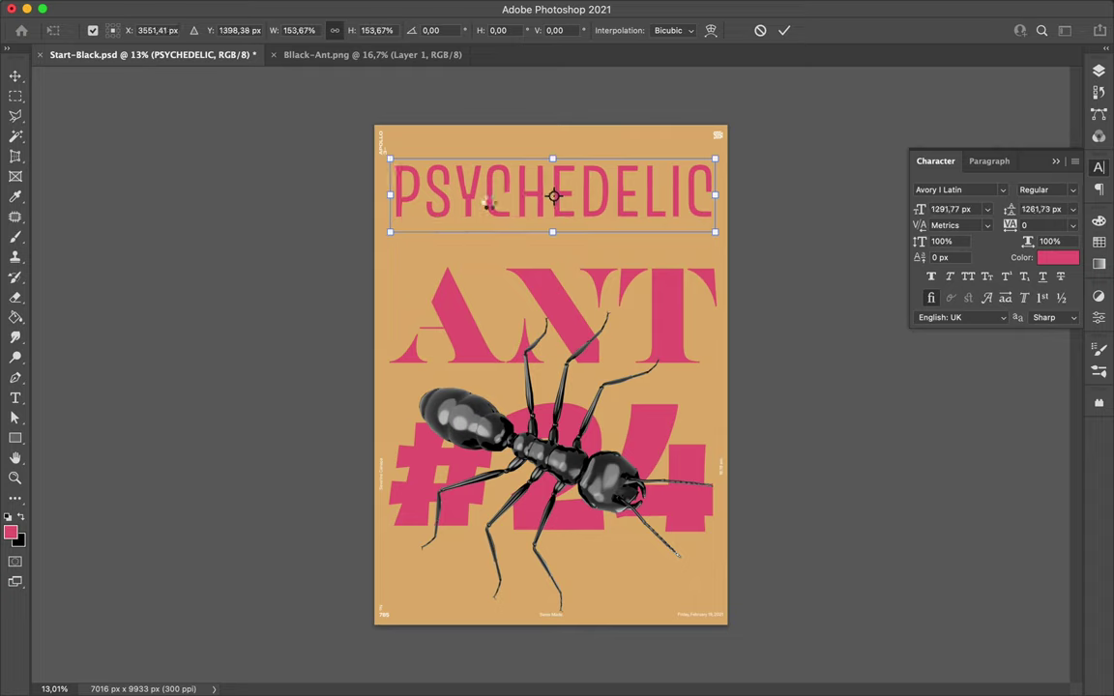
{"action": "key", "text": "Return"}
{"action": "double_click", "coordinate": [553, 287]}
{"action": "key", "text": "Escape"}
{"action": "key", "text": "v"}
{"action": "left_click_drag", "start_coordinate": [552, 287], "coordinate": [551, 258]}
{"action": "left_click_drag", "start_coordinate": [547, 454], "coordinate": [546, 387]}
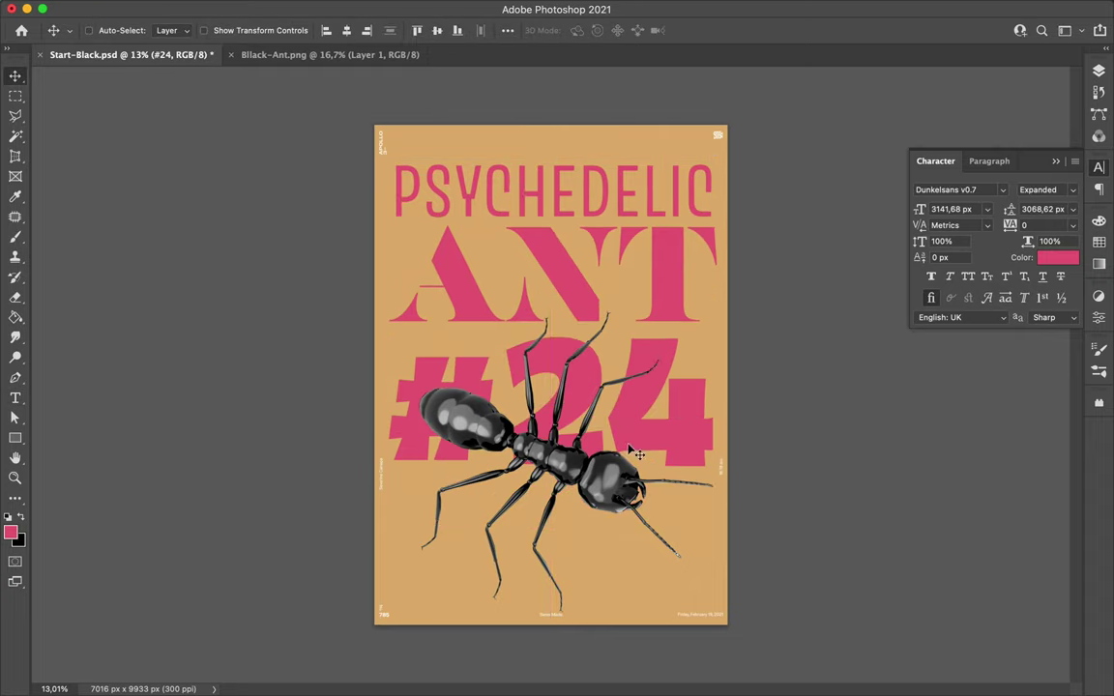
{"action": "left_click_drag", "start_coordinate": [600, 483], "coordinate": [600, 493]}
{"action": "left_click_drag", "start_coordinate": [689, 425], "coordinate": [689, 418]}
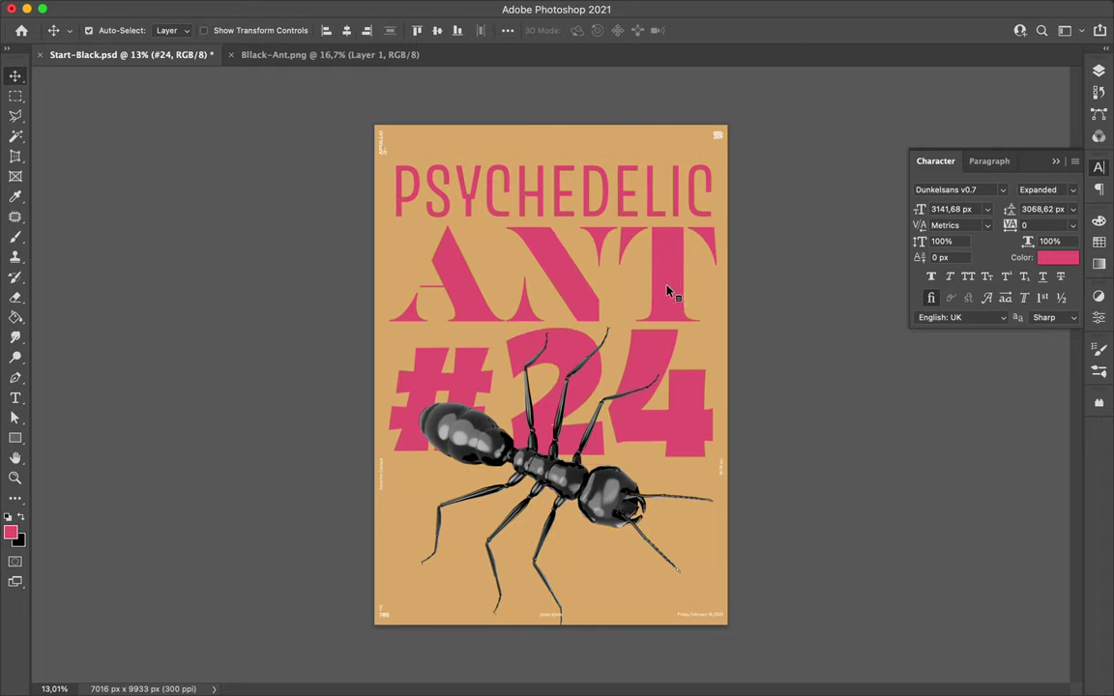
Step: Try Dunkelsans, then Lust Stencil on ANT, enlarge it across the poster, and choose a wider style
{"action": "left_click", "coordinate": [667, 297]}
{"action": "left_click", "coordinate": [957, 189]}
{"action": "type", "text": "dunke"}
{"action": "key", "text": "Return"}
{"action": "left_click", "coordinate": [958, 189]}
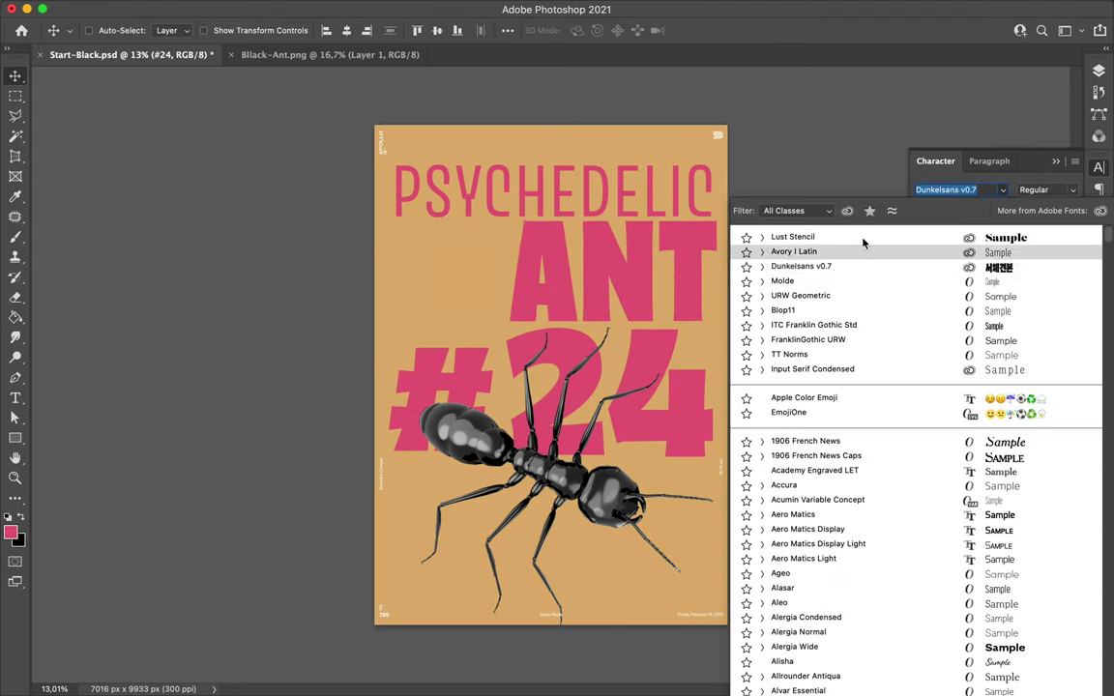
{"action": "left_click", "coordinate": [863, 239]}
{"action": "key", "text": "ctrl+t"}
{"action": "left_click_drag", "start_coordinate": [509, 321], "coordinate": [398, 454]}
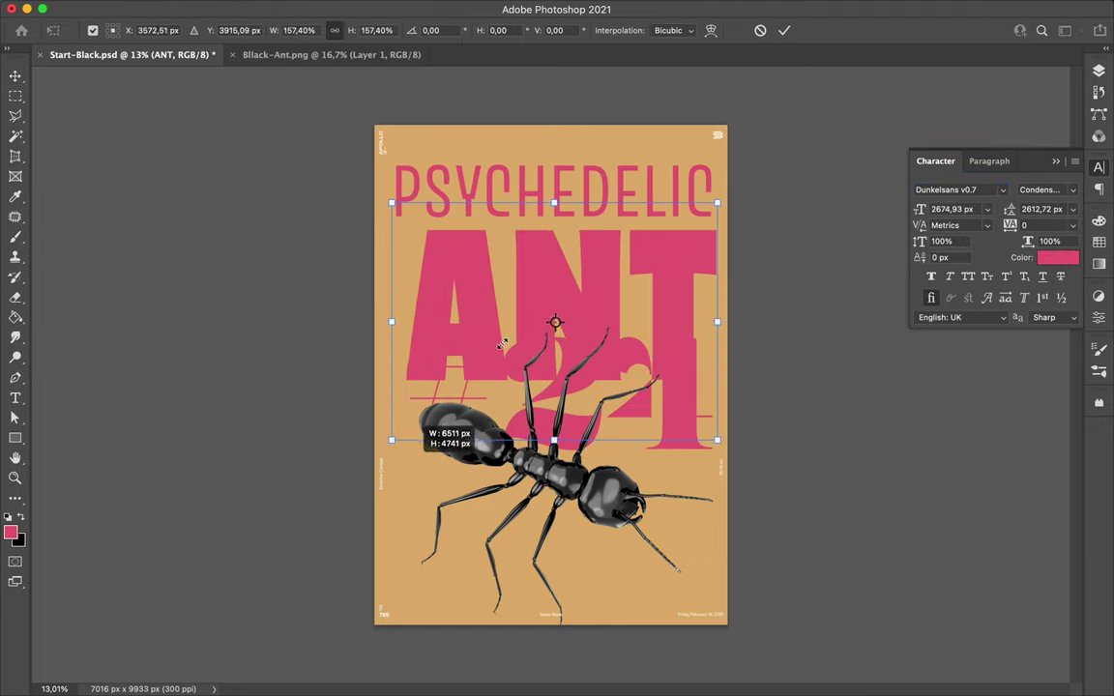
{"action": "key", "text": "Return"}
{"action": "left_click", "coordinate": [1072, 189]}
{"action": "left_click", "coordinate": [1072, 190]}
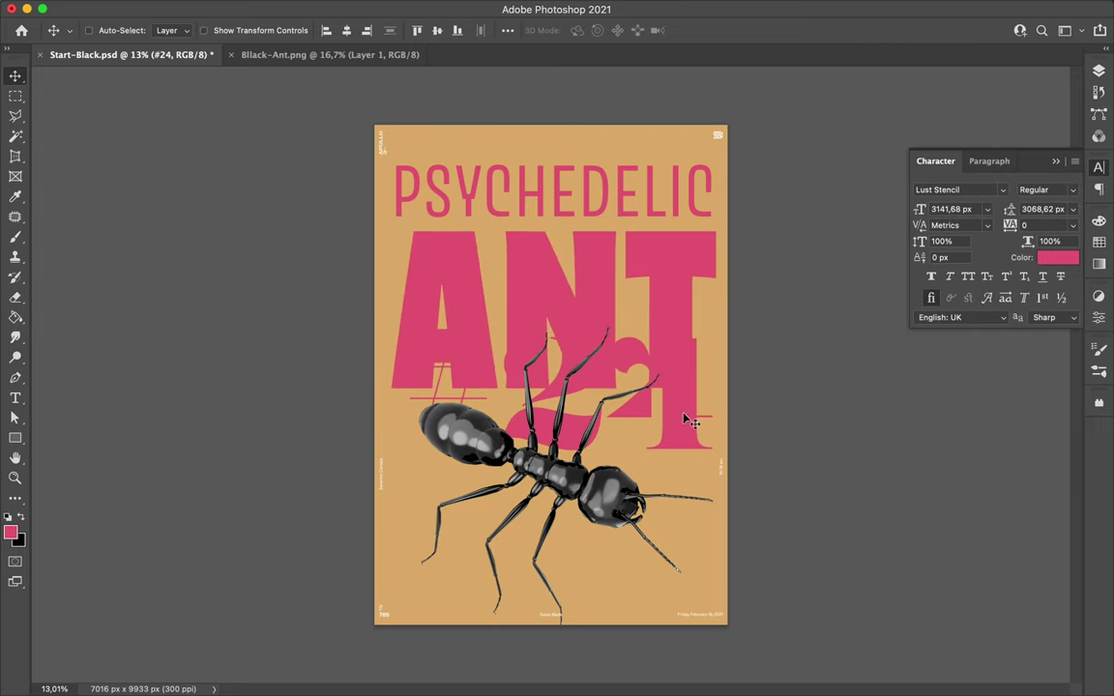
{"action": "double_click", "coordinate": [503, 493]}
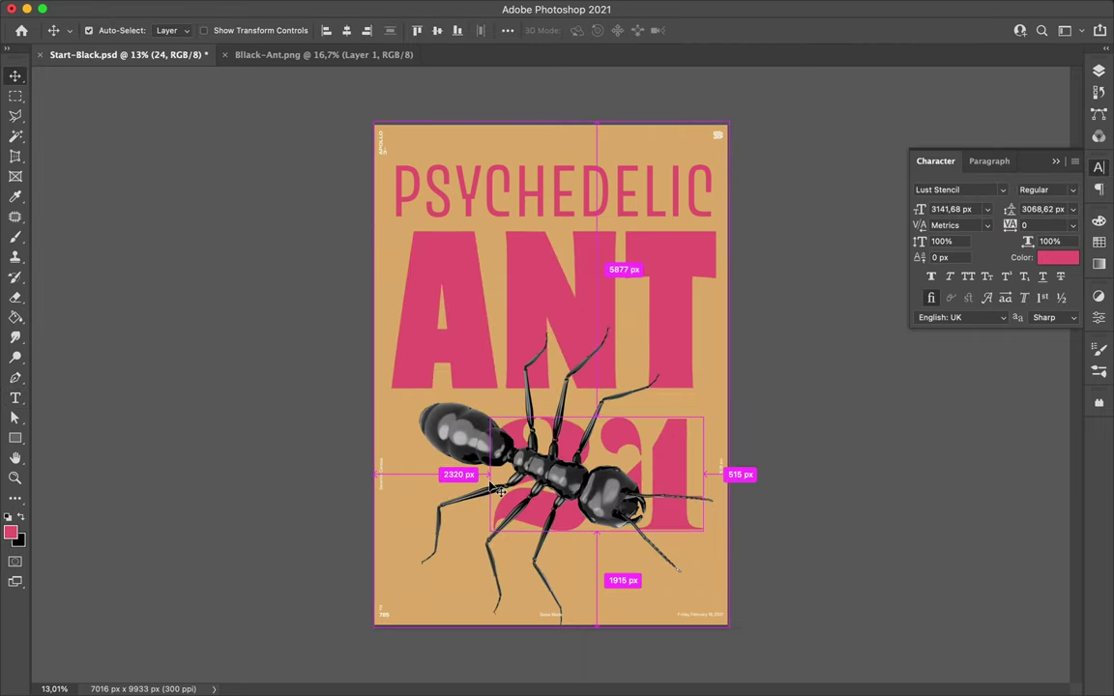
Step: Scale PSYCHEDELIC down from its side so it fits the poster width
{"action": "key", "text": "ctrl+t"}
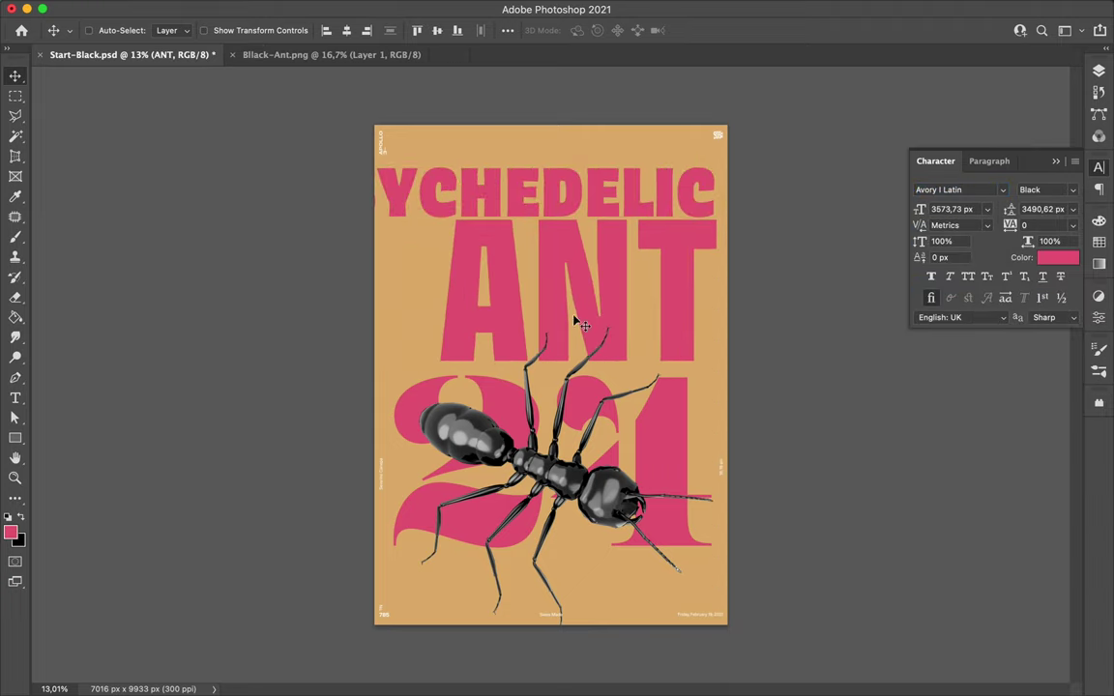
{"action": "left_click_drag", "start_coordinate": [297, 196], "coordinate": [443, 197]}
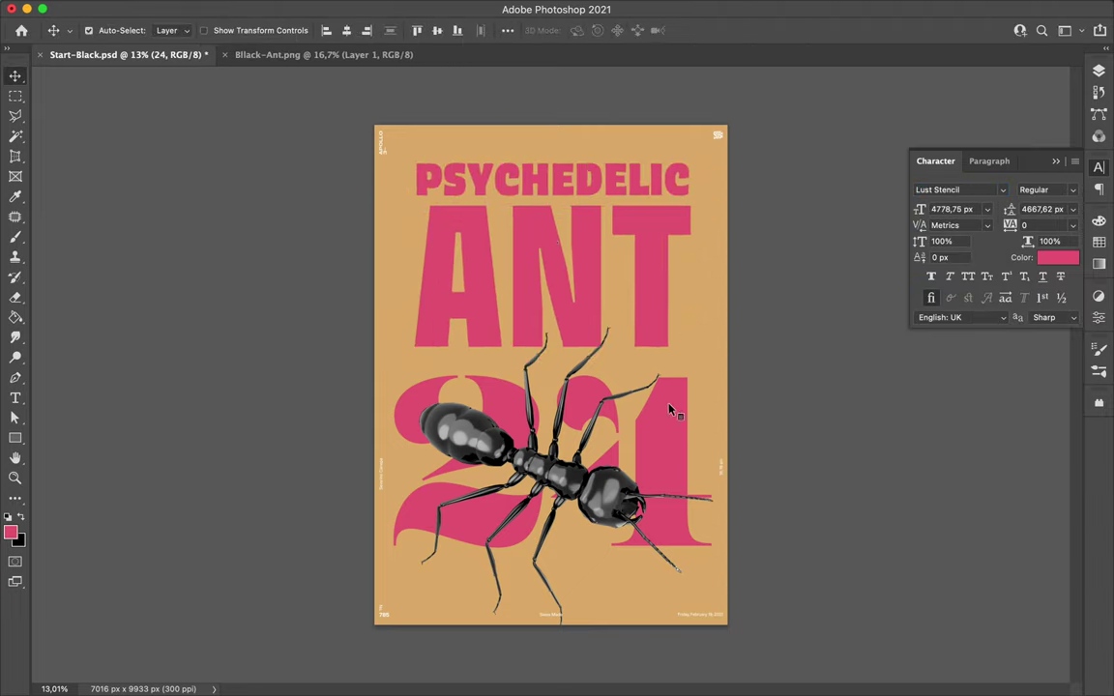
{"action": "left_click", "coordinate": [1099, 70]}
Step: Convert PSYCHEDELIC, 24 and ANT to smart objects and move the ant lower
{"action": "left_click", "coordinate": [1005, 474]}
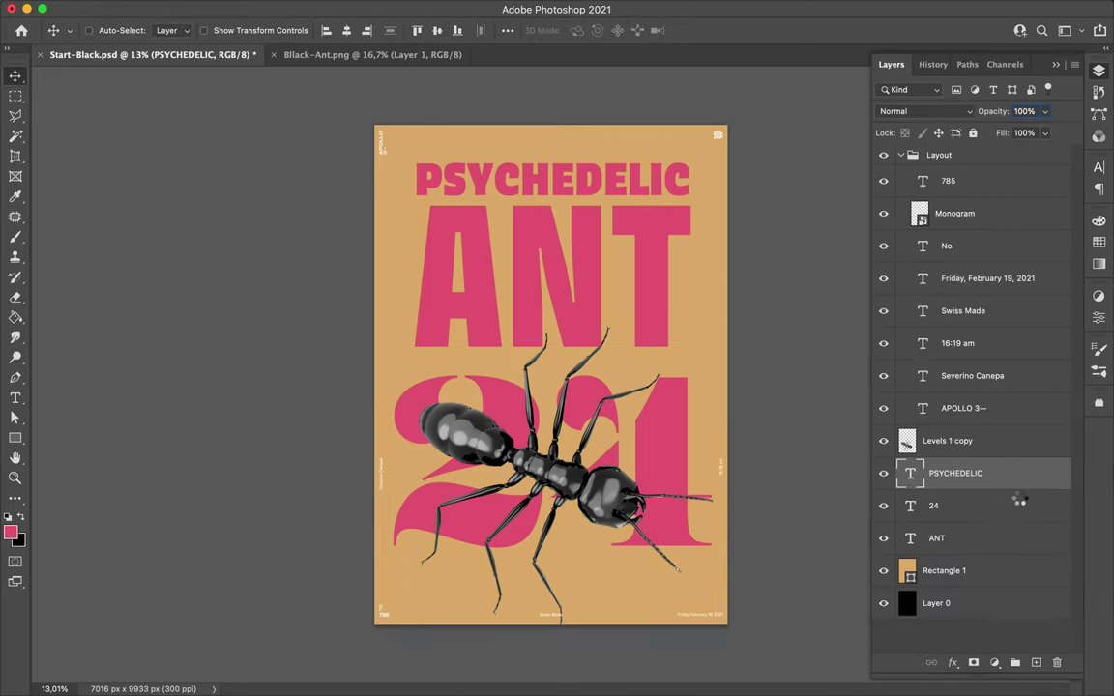
{"action": "left_click", "coordinate": [1019, 503]}
{"action": "right_click", "coordinate": [963, 538]}
{"action": "left_click", "coordinate": [871, 554]}
{"action": "mouse_move", "coordinate": [643, 292]}
{"action": "left_mouse_down"}
{"action": "mouse_move", "coordinate": [658, 433]}
{"action": "mouse_move", "coordinate": [508, 410]}
{"action": "left_mouse_up"}
Step: Shrink 24 to sit beneath ANT and rescale ANT and PSYCHEDELIC
{"action": "key", "text": "ctrl+t"}
{"action": "key", "text": "Return"}
{"action": "left_click", "coordinate": [537, 219]}
{"action": "key", "text": "ctrl+t"}
{"action": "mouse_move", "coordinate": [415, 277]}
{"action": "left_mouse_down"}
{"action": "mouse_move", "coordinate": [425, 277]}
{"action": "mouse_move", "coordinate": [415, 277]}
{"action": "left_mouse_up"}
{"action": "key", "text": "Return"}
{"action": "left_click", "coordinate": [474, 184]}
{"action": "key", "text": "ctrl+t"}
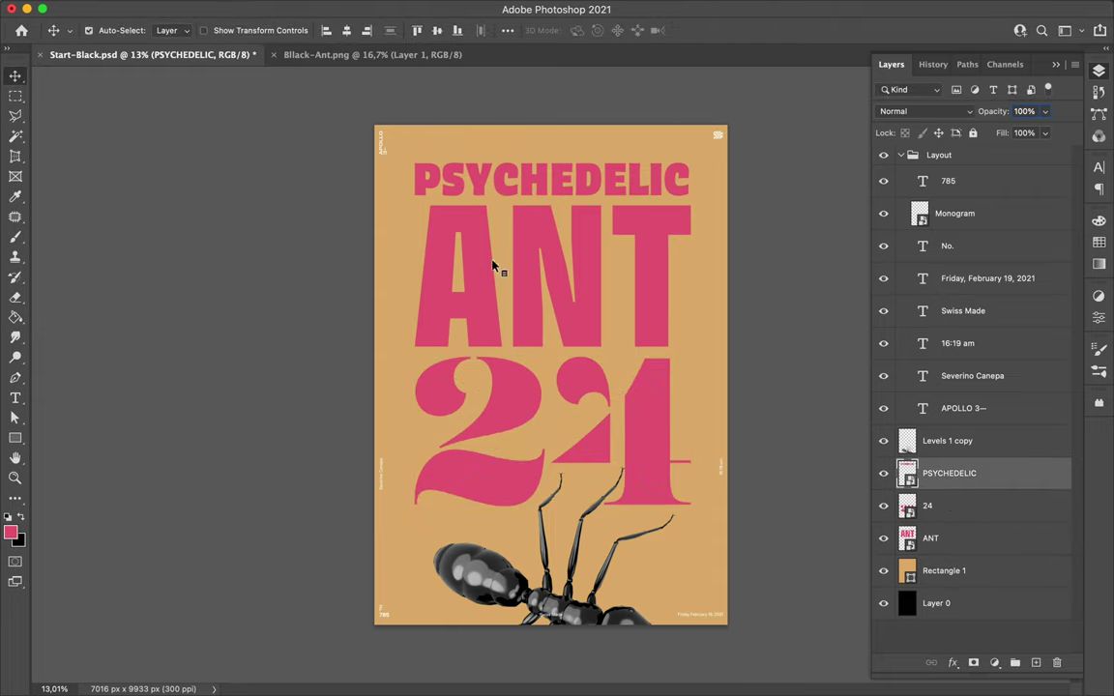
{"action": "left_click", "coordinate": [539, 241]}
Step: Paint PSYCHEDELIC's letters medium blue on a new layer using its letter selection
{"action": "left_click", "coordinate": [1098, 220]}
{"action": "left_click", "coordinate": [921, 213]}
{"action": "left_click", "coordinate": [1065, 296]}
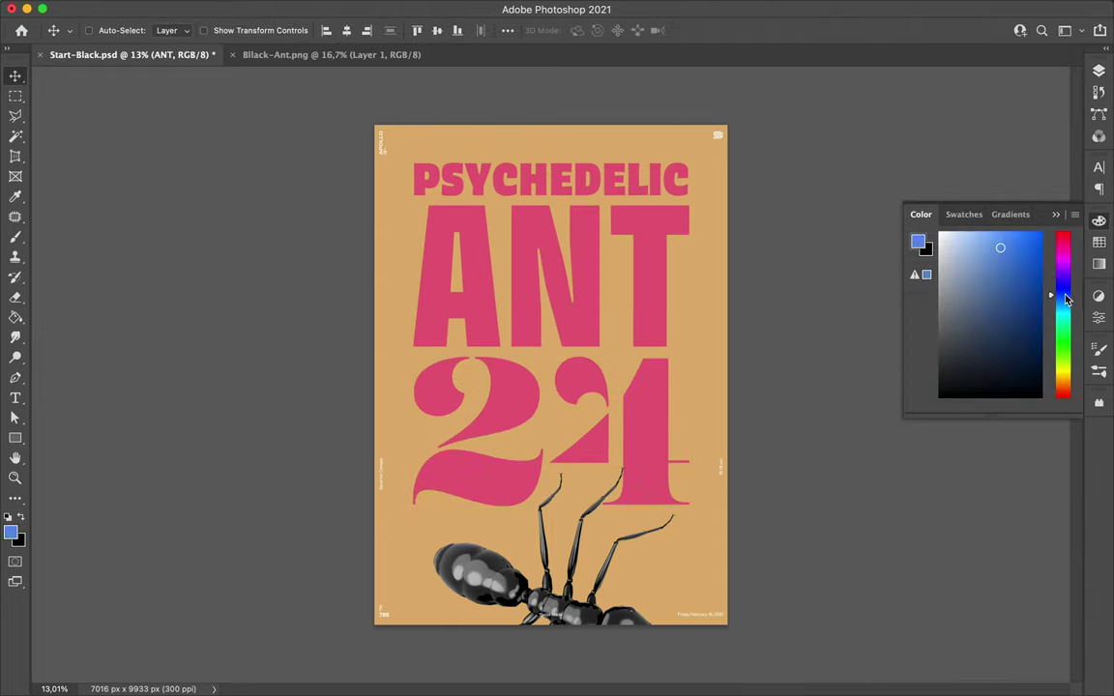
{"action": "left_click", "coordinate": [889, 475]}
{"action": "left_click", "coordinate": [1099, 242]}
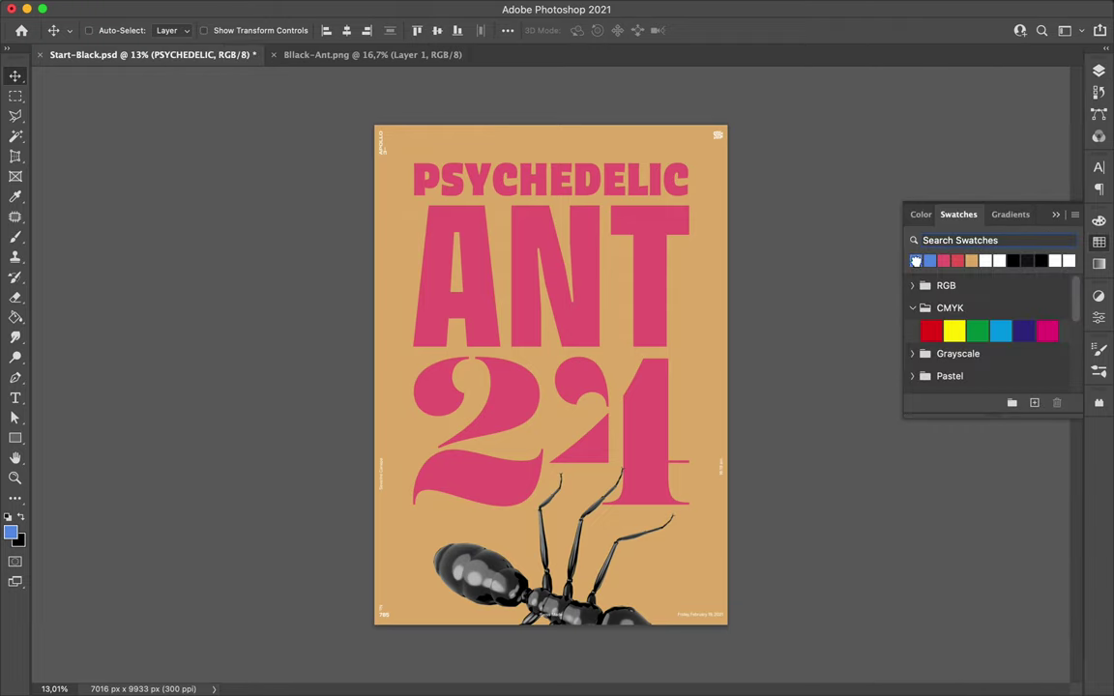
{"action": "left_click", "coordinate": [1098, 70]}
{"action": "left_click", "coordinate": [911, 165], "text": "ctrl"}
{"action": "key", "text": "b"}
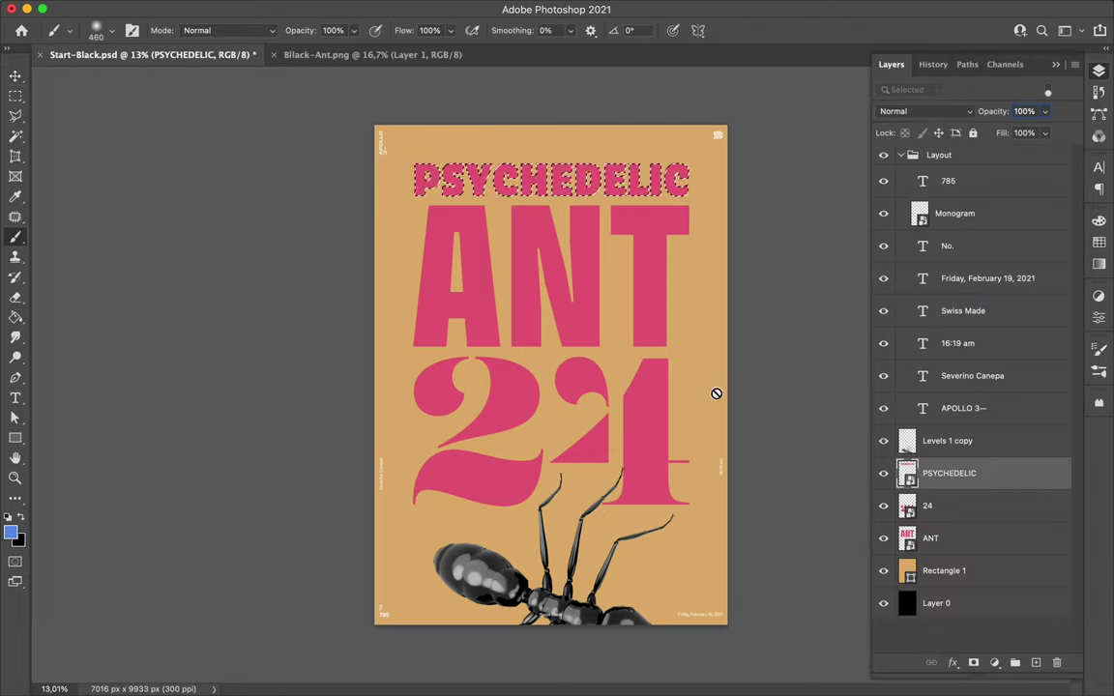
{"action": "key", "text": "ctrl+shift+alt+n"}
{"action": "right_click", "coordinate": [616, 206]}
{"action": "left_click_drag", "start_coordinate": [712, 236], "coordinate": [717, 236]}
{"action": "left_click_drag", "start_coordinate": [688, 179], "coordinate": [408, 171]}
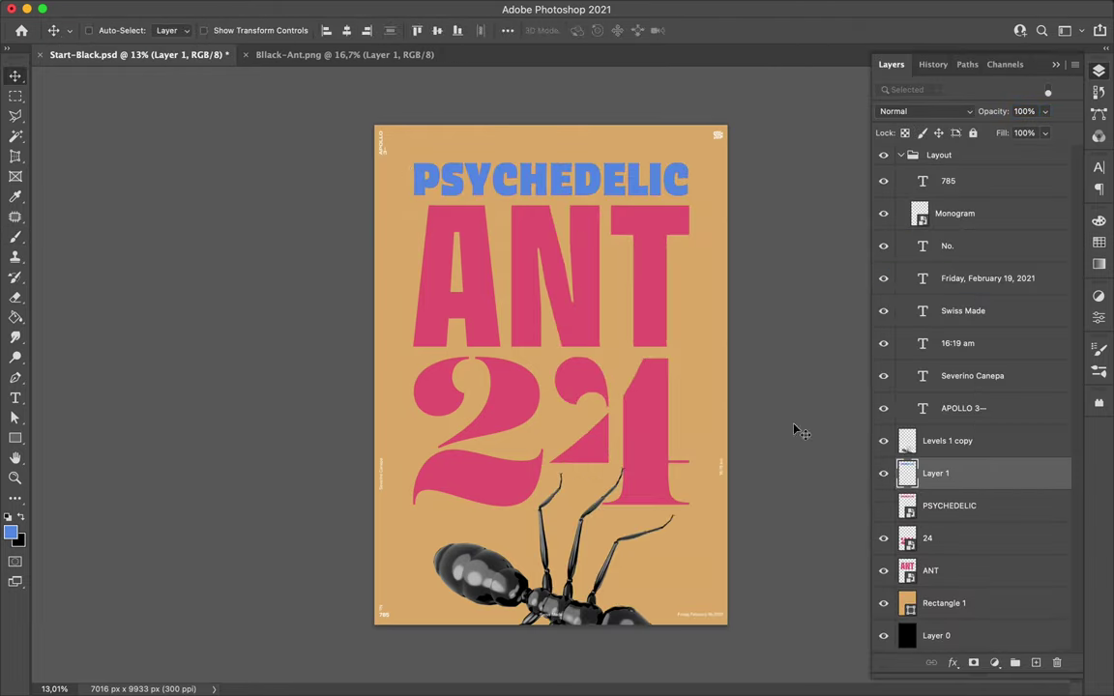
Step: Paint ANT's letters deep green on a new layer using its letter selection
{"action": "left_click", "coordinate": [931, 570]}
{"action": "left_click", "coordinate": [1099, 242]}
{"action": "left_click", "coordinate": [974, 326]}
{"action": "left_click", "coordinate": [1098, 220]}
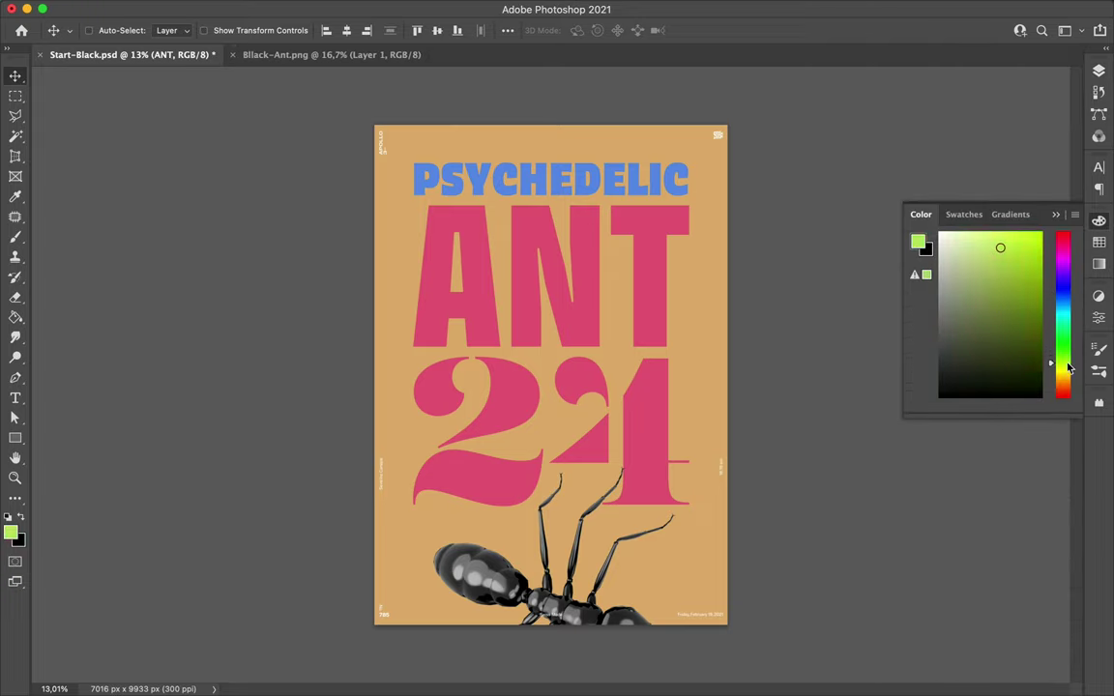
{"action": "left_click", "coordinate": [1099, 71]}
{"action": "left_click", "coordinate": [890, 569], "text": "ctrl"}
{"action": "key", "text": "b"}
{"action": "key", "text": "ctrl+shift+alt+n"}
{"action": "mouse_move", "coordinate": [425, 271]}
{"action": "left_mouse_down"}
{"action": "mouse_move", "coordinate": [677, 271]}
{"action": "mouse_move", "coordinate": [416, 270]}
{"action": "left_mouse_up"}
{"action": "left_click", "coordinate": [1099, 220]}
{"action": "left_click", "coordinate": [1008, 276]}
Step: Deselect, shift the green ANT upward, and move 24 up to overlap it
{"action": "key", "text": "v"}
{"action": "key", "text": "ctrl+d"}
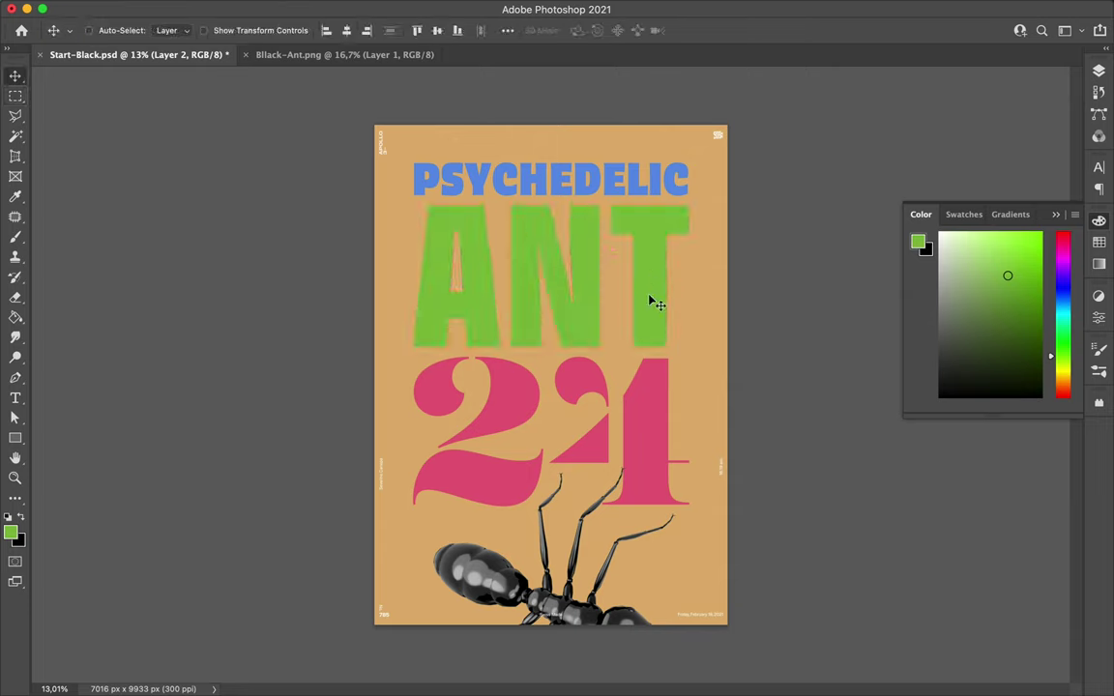
{"action": "left_click_drag", "start_coordinate": [652, 280], "coordinate": [652, 269]}
{"action": "left_click", "coordinate": [1098, 71]}
{"action": "left_click", "coordinate": [948, 538]}
{"action": "left_click_drag", "start_coordinate": [643, 445], "coordinate": [643, 398]}
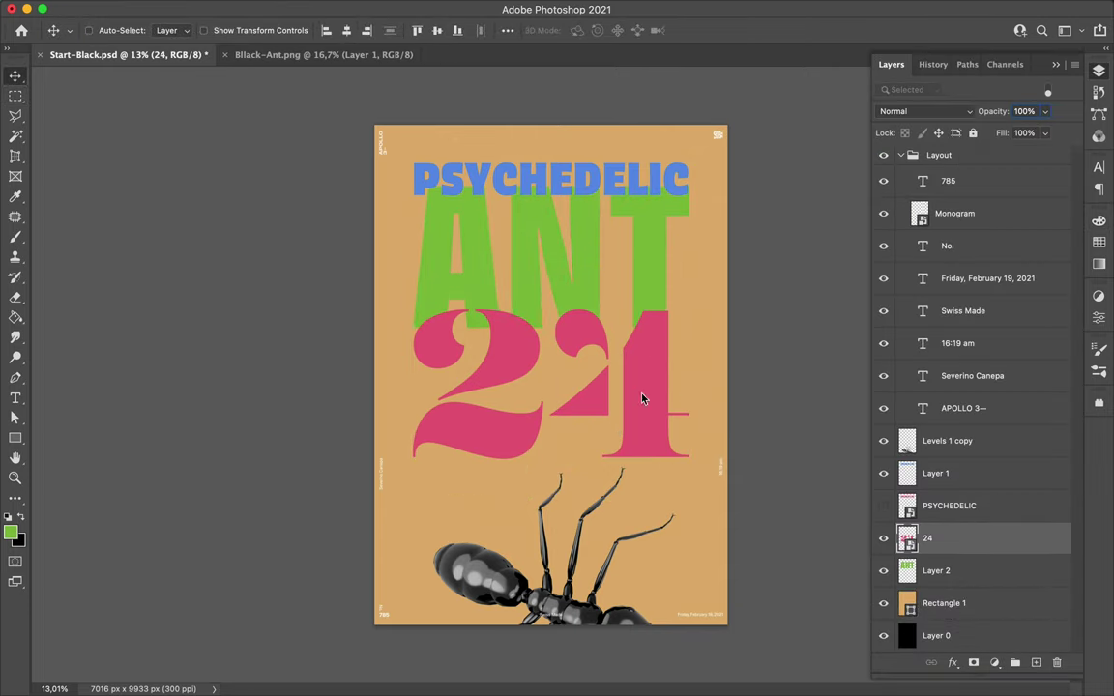
Step: Zoom in to inspect the 24 and green ANT layers
{"action": "scroll", "coordinate": [629, 400], "scroll_direction": "up", "scroll_amount": 3}
{"action": "key", "text": "ctrl+t"}
{"action": "key", "text": "Return"}
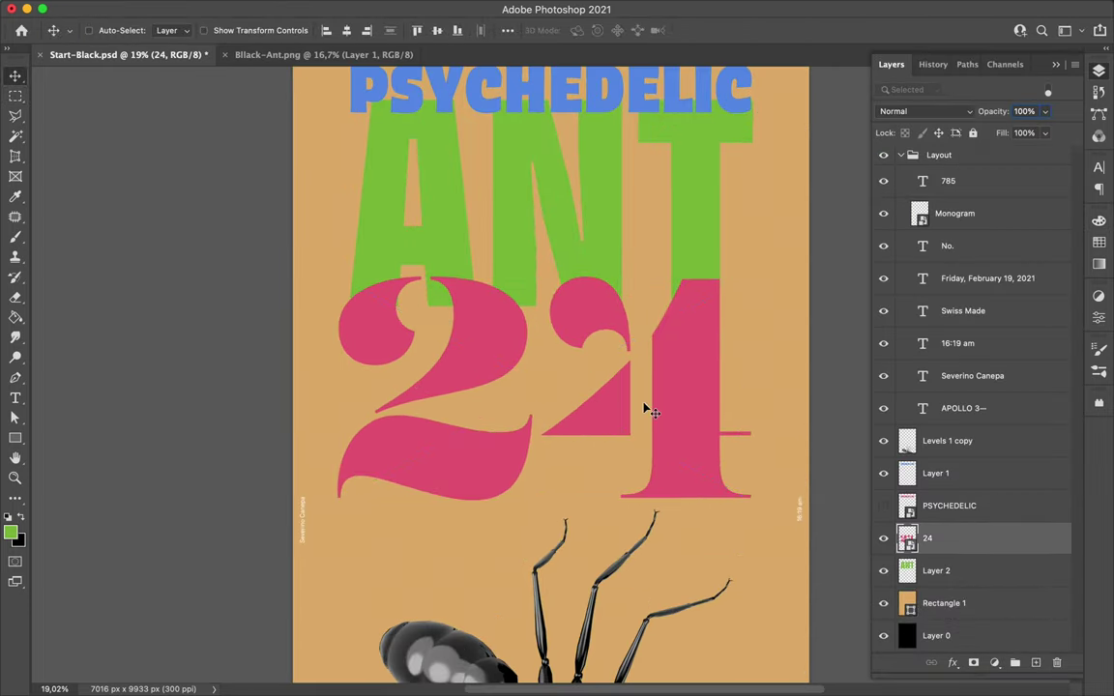
{"action": "scroll", "coordinate": [322, 338], "scroll_direction": "up", "scroll_amount": 3}
{"action": "key", "text": "e"}
{"action": "left_click", "coordinate": [384, 385], "text": "ctrl"}
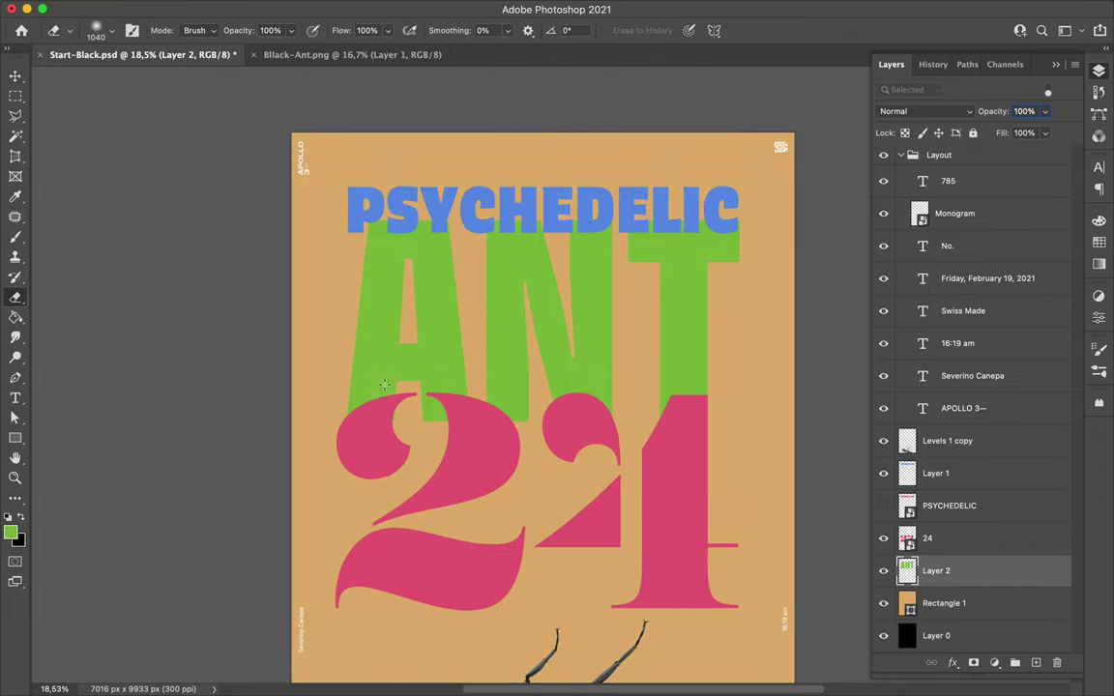
Step: Move the black ant back up across the pink 24 in the poster's middle
{"action": "key", "text": "v"}
{"action": "scroll", "coordinate": [581, 242], "scroll_direction": "down", "scroll_amount": 2}
{"action": "left_click", "coordinate": [614, 169], "text": "ctrl"}
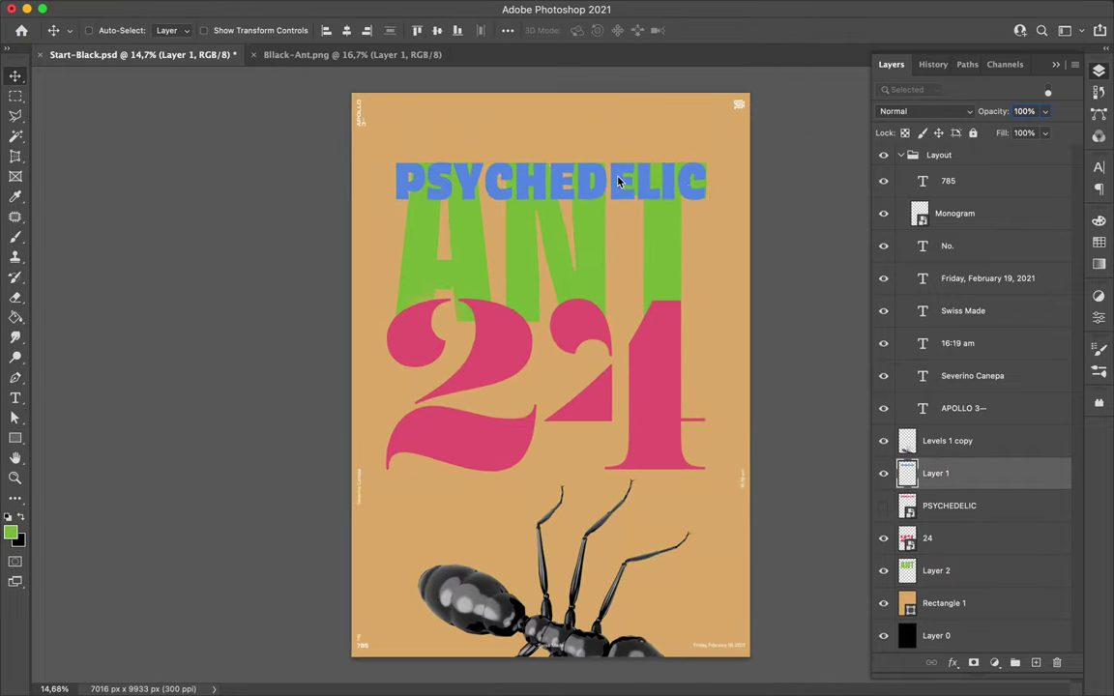
{"action": "scroll", "coordinate": [696, 194], "scroll_direction": "up", "scroll_amount": 5}
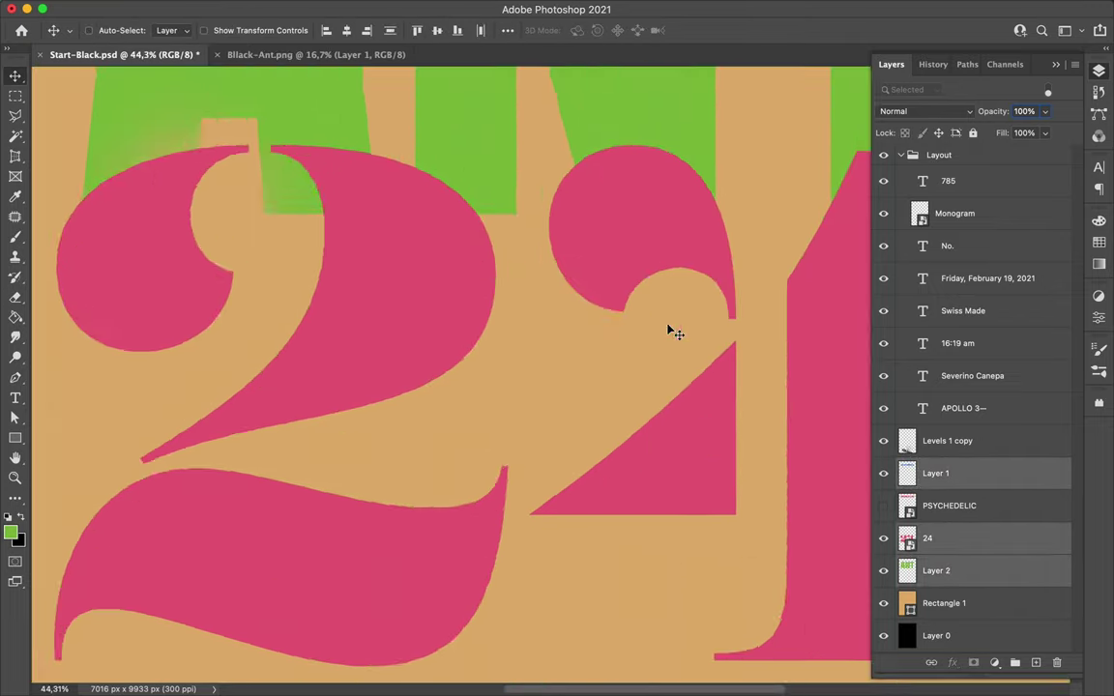
{"action": "scroll", "coordinate": [535, 328], "scroll_direction": "down", "scroll_amount": 5}
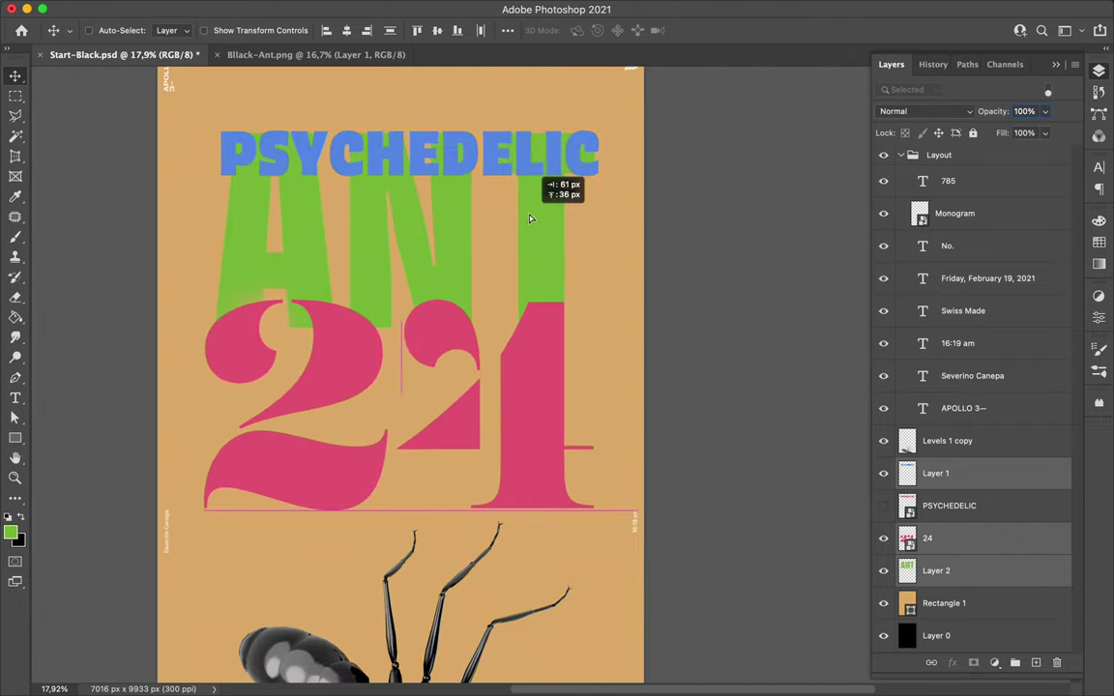
{"action": "scroll", "coordinate": [531, 223], "scroll_direction": "down", "scroll_amount": 3}
{"action": "left_click_drag", "start_coordinate": [503, 523], "coordinate": [497, 398]}
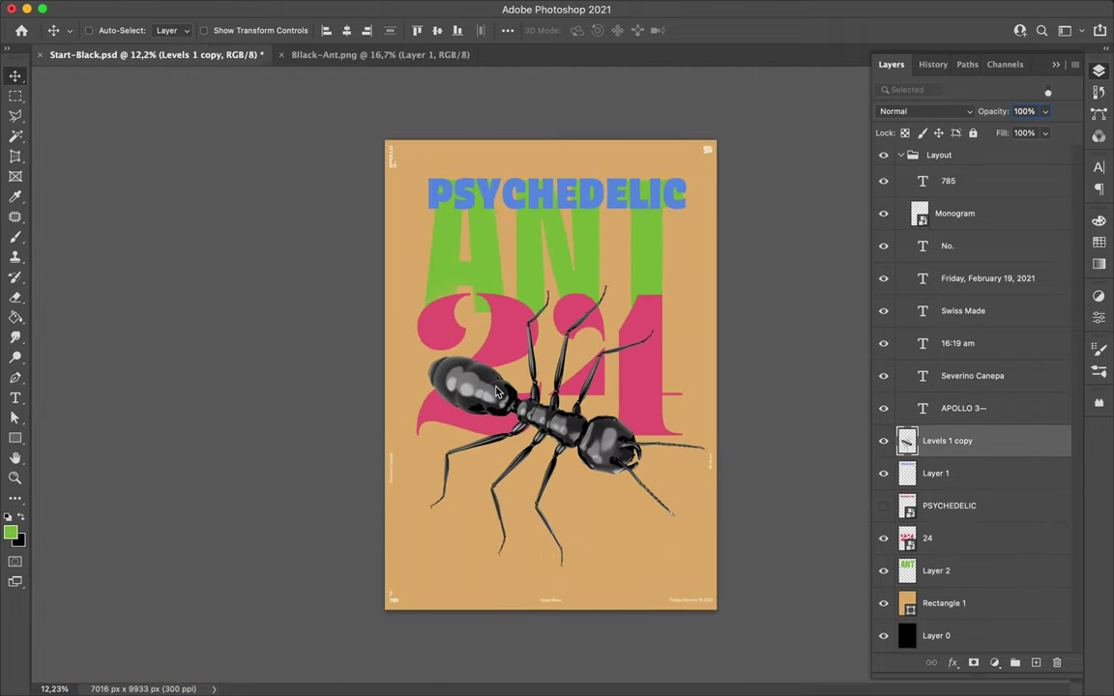
Step: Apply Add Noise to the ant copy and blend it in Overlay mode
{"action": "left_click", "coordinate": [362, 9]}
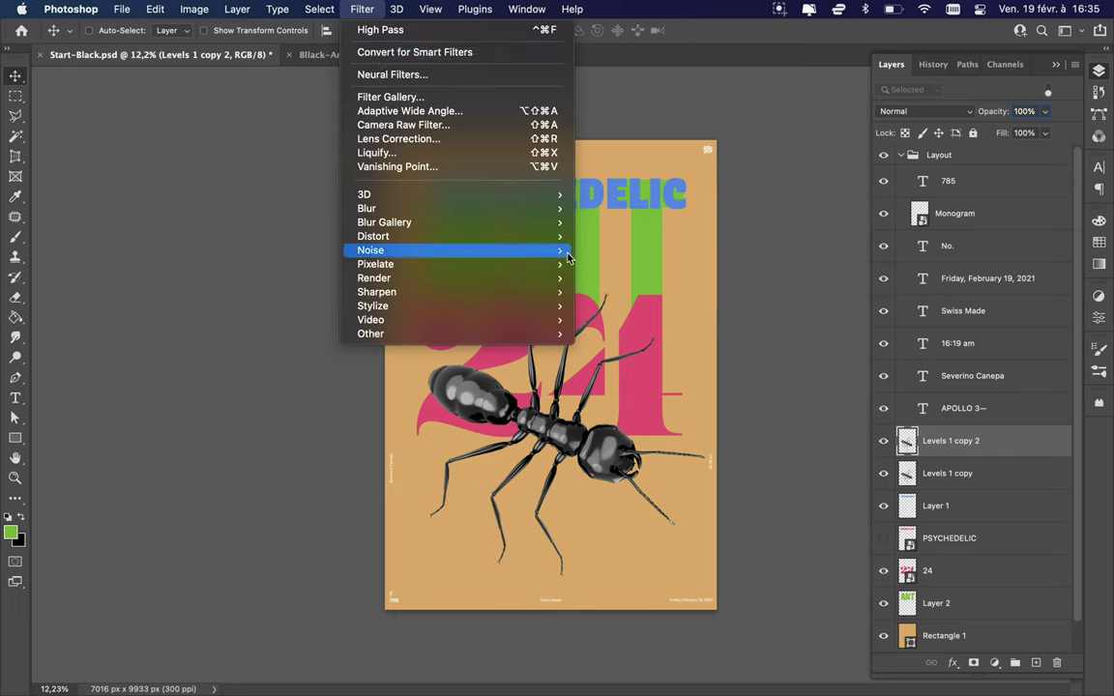
{"action": "left_click", "coordinate": [619, 248]}
{"action": "key", "text": "Return"}
{"action": "left_click", "coordinate": [924, 111]}
{"action": "left_click", "coordinate": [909, 316]}
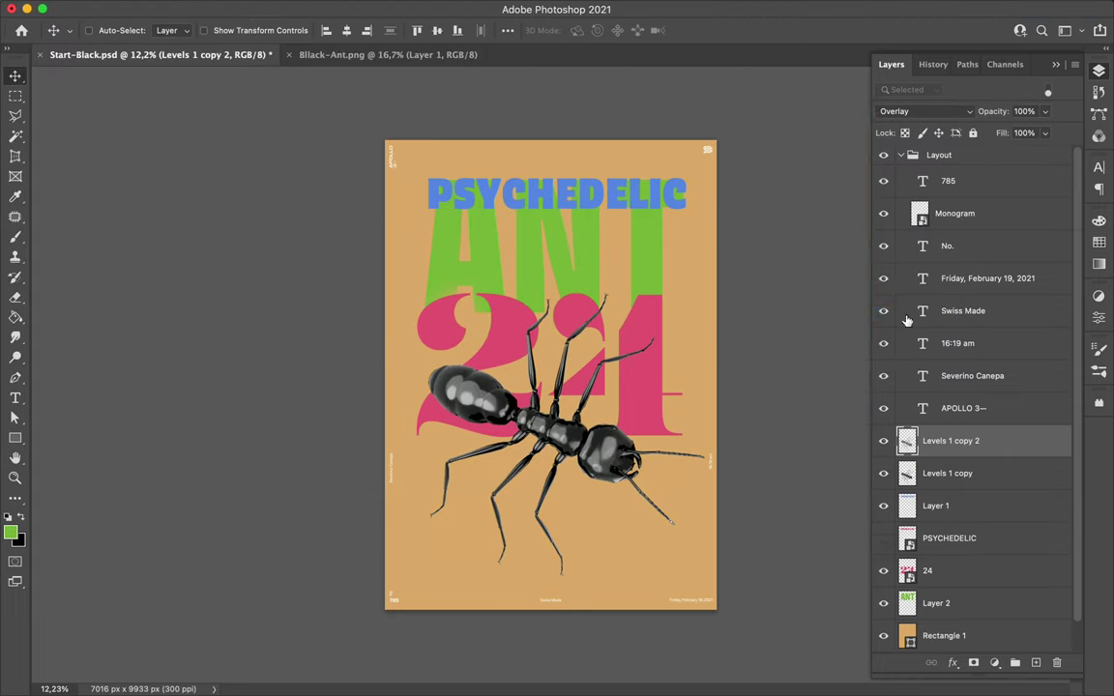
Step: Duplicate Rectangle 1 above the ant layers in Overlay and add a Hue/Saturation adjustment layer
{"action": "scroll", "coordinate": [544, 572], "scroll_direction": "up", "scroll_amount": 5}
{"action": "key", "text": "ctrl+0"}
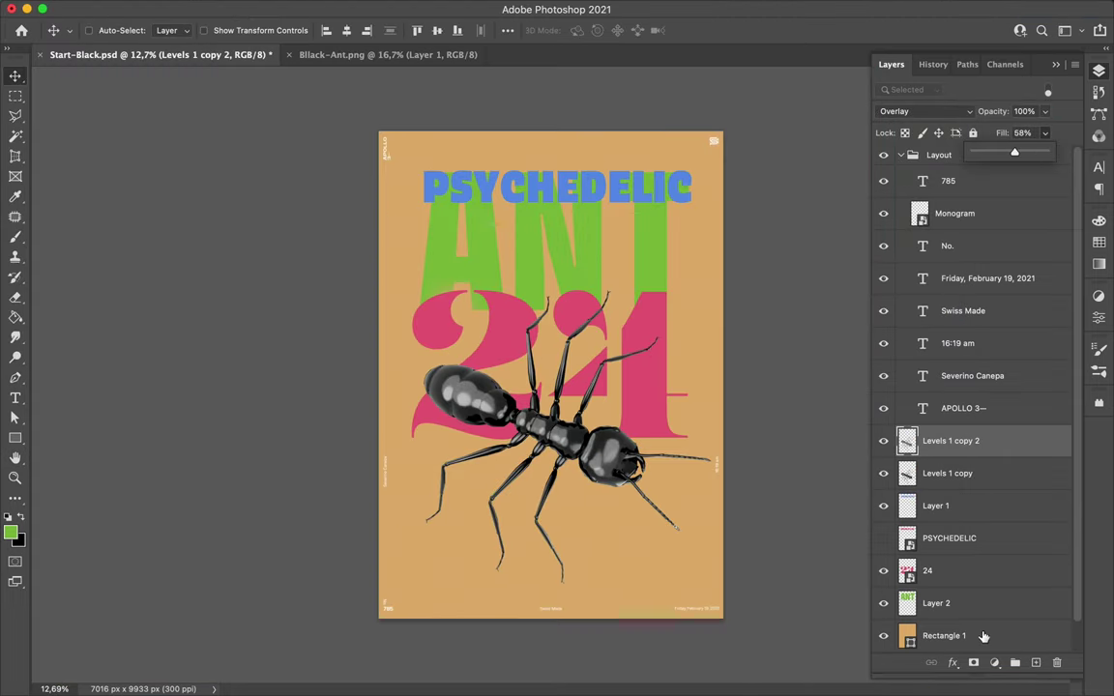
{"action": "left_click_drag", "start_coordinate": [983, 635], "coordinate": [967, 425]}
{"action": "left_click", "coordinate": [924, 111]}
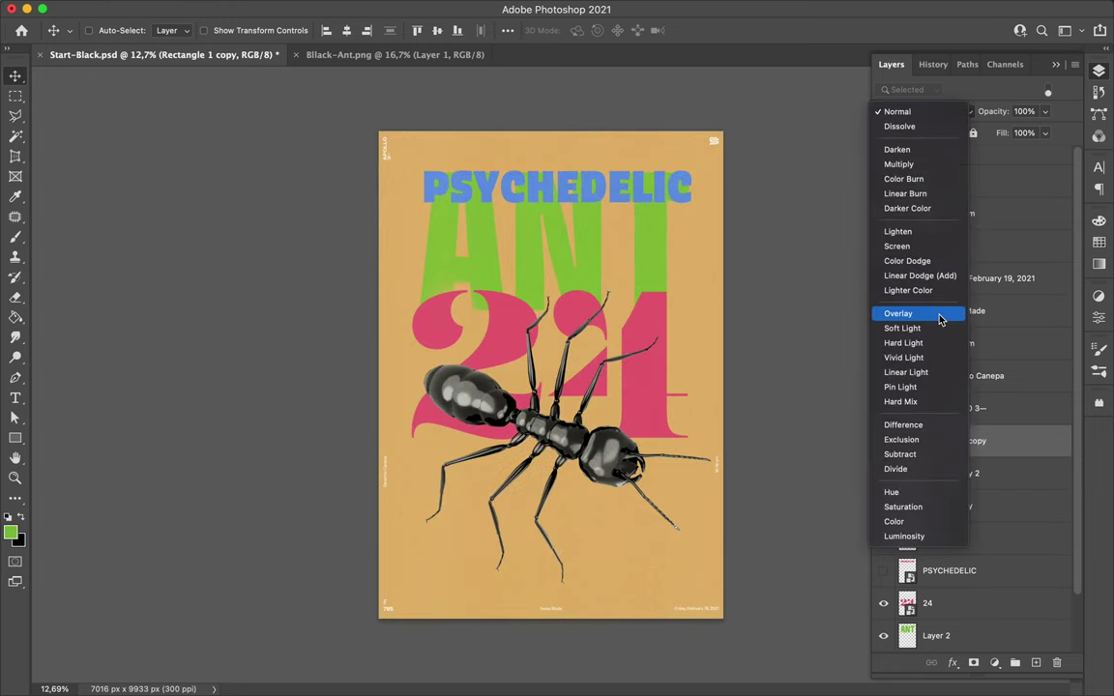
{"action": "left_click", "coordinate": [940, 319]}
{"action": "left_click", "coordinate": [994, 663]}
{"action": "left_click", "coordinate": [947, 488]}
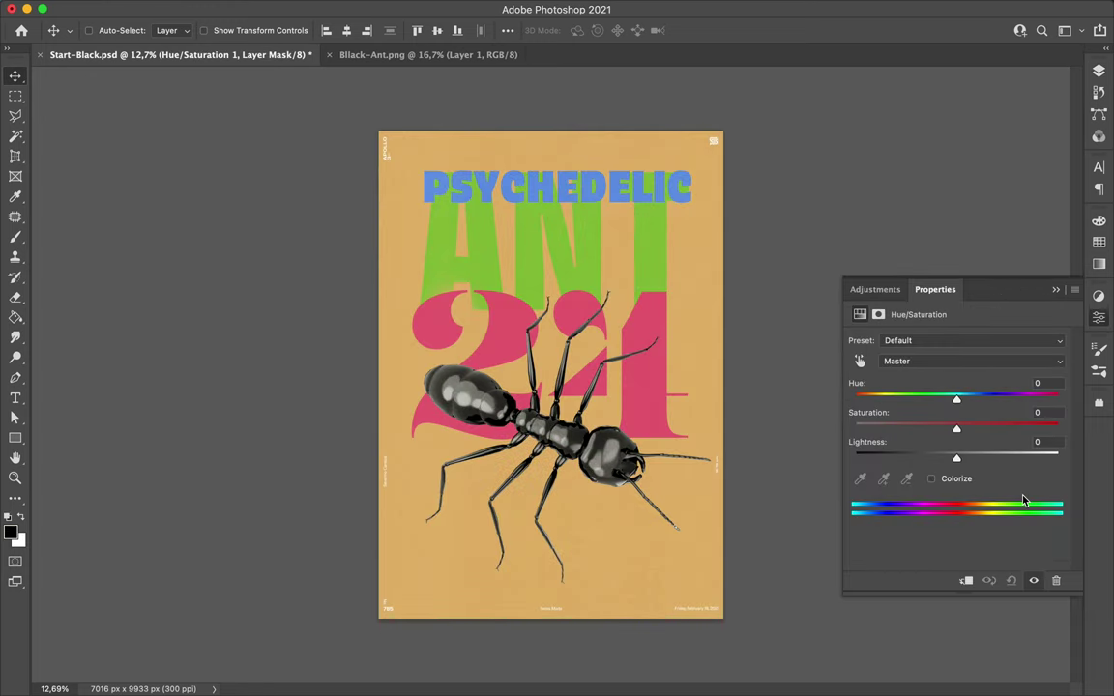
Step: Select the grainy Rectangle 1 copy overlay and lower its fill to 15%
{"action": "left_click", "coordinate": [1099, 85]}
{"action": "left_click", "coordinate": [931, 409], "text": "shift"}
{"action": "left_click_drag", "start_coordinate": [619, 387], "coordinate": [761, 404]}
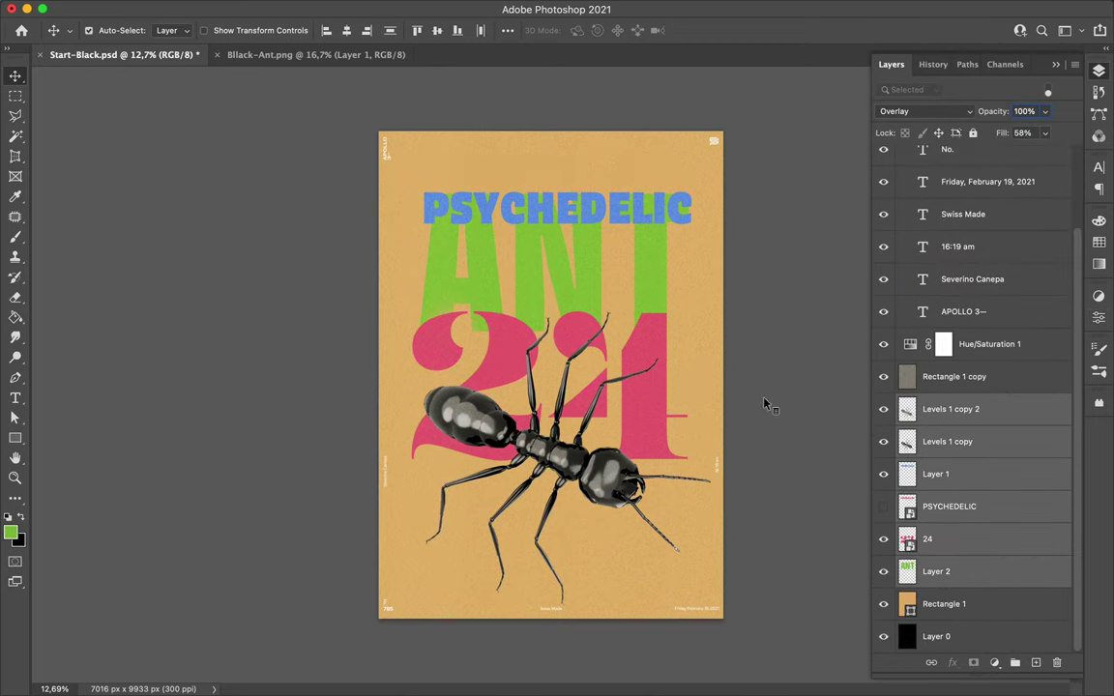
{"action": "scroll", "coordinate": [732, 350], "scroll_direction": "up", "scroll_amount": 3}
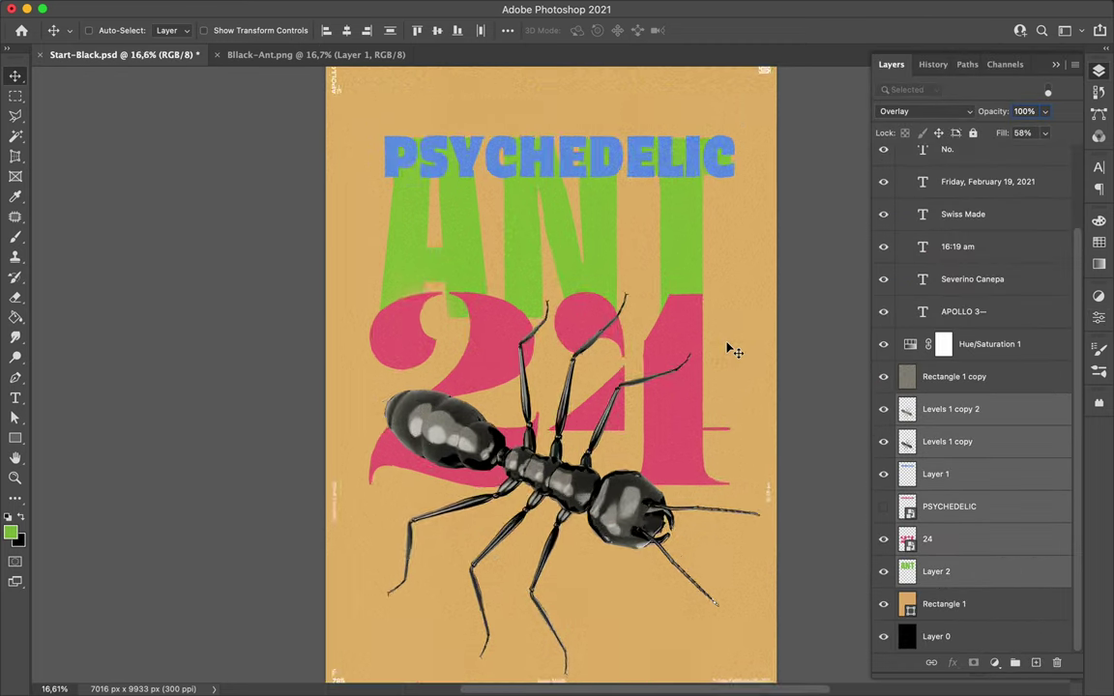
{"action": "scroll", "coordinate": [732, 350], "scroll_direction": "up", "scroll_amount": 5}
{"action": "left_click", "coordinate": [958, 377]}
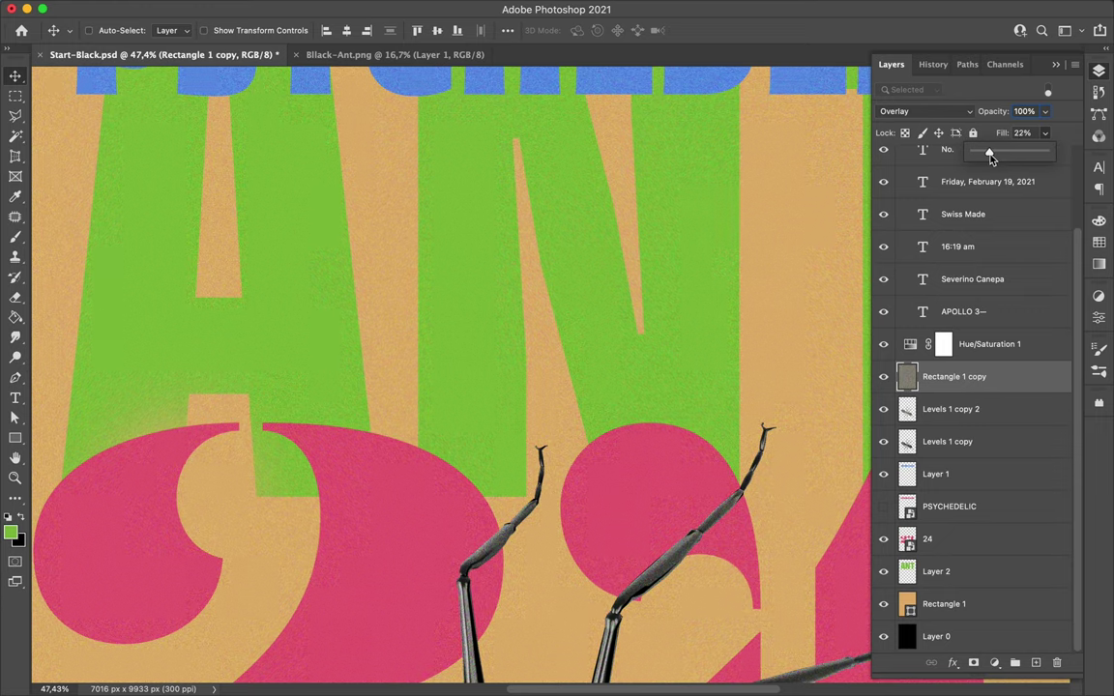
{"action": "left_click_drag", "start_coordinate": [990, 158], "coordinate": [983, 154]}
Step: Save the poster and duplicate Rectangle 1 above the overlay as Rectangle 1 copy 2
{"action": "key", "text": "super+s"}
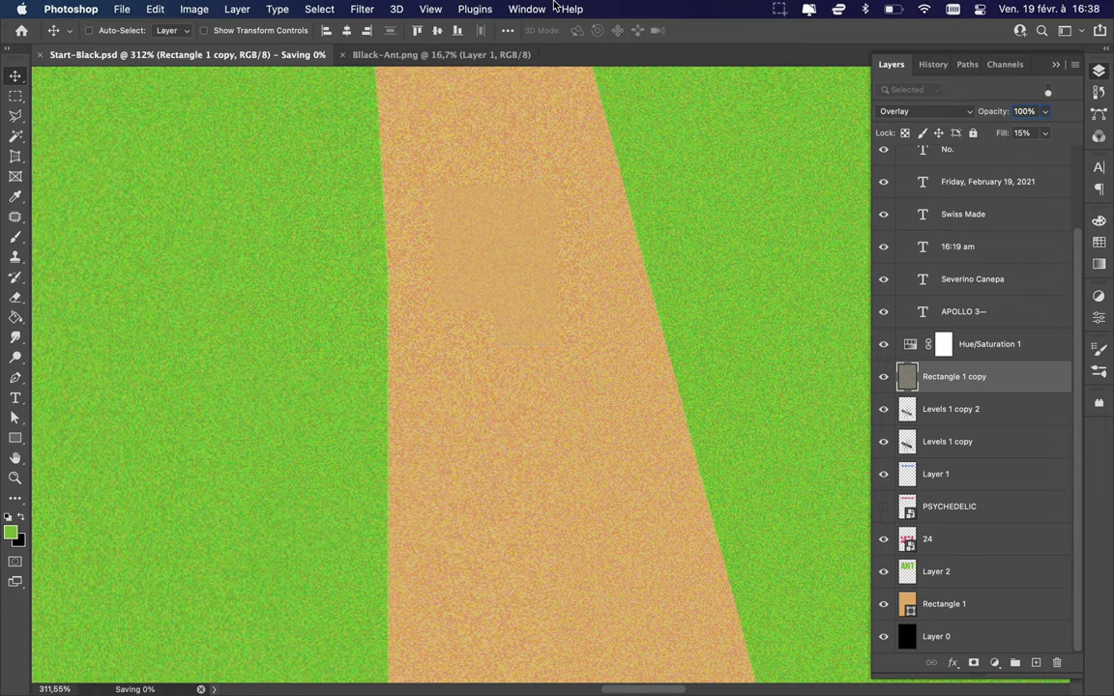
{"action": "left_click", "coordinate": [361, 9]}
{"action": "left_click", "coordinate": [261, 215]}
{"action": "left_click", "coordinate": [362, 9]}
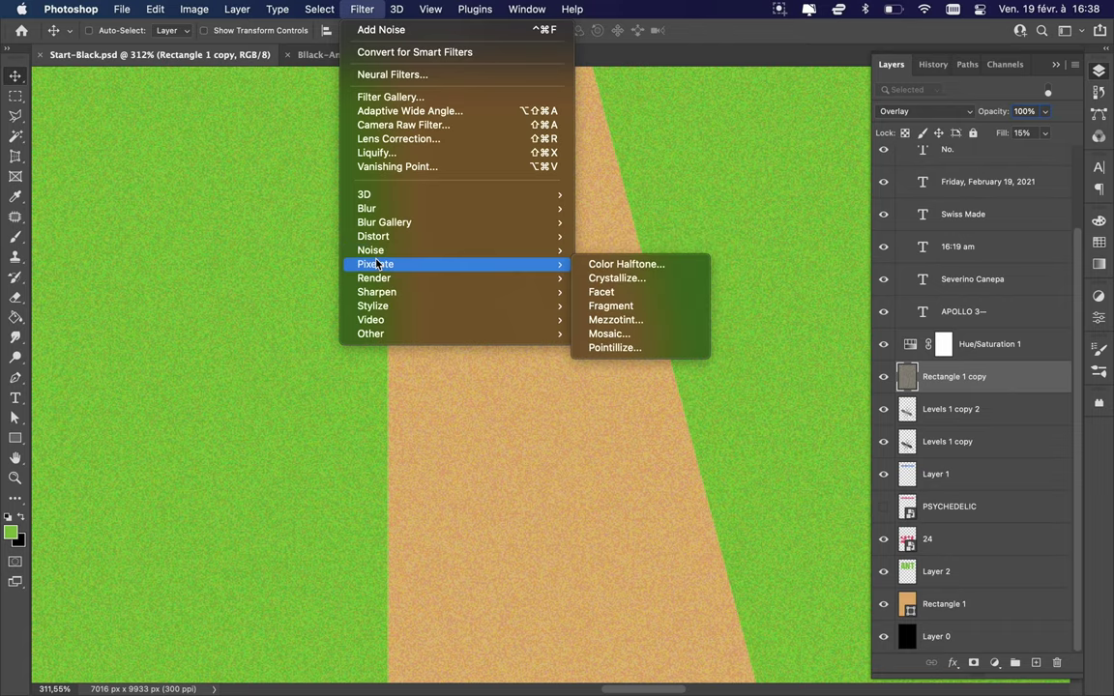
{"action": "key", "text": "Escape"}
{"action": "scroll", "coordinate": [967, 580], "scroll_direction": "up", "scroll_amount": 1}
{"action": "left_click_drag", "start_coordinate": [967, 636], "coordinate": [949, 406]}
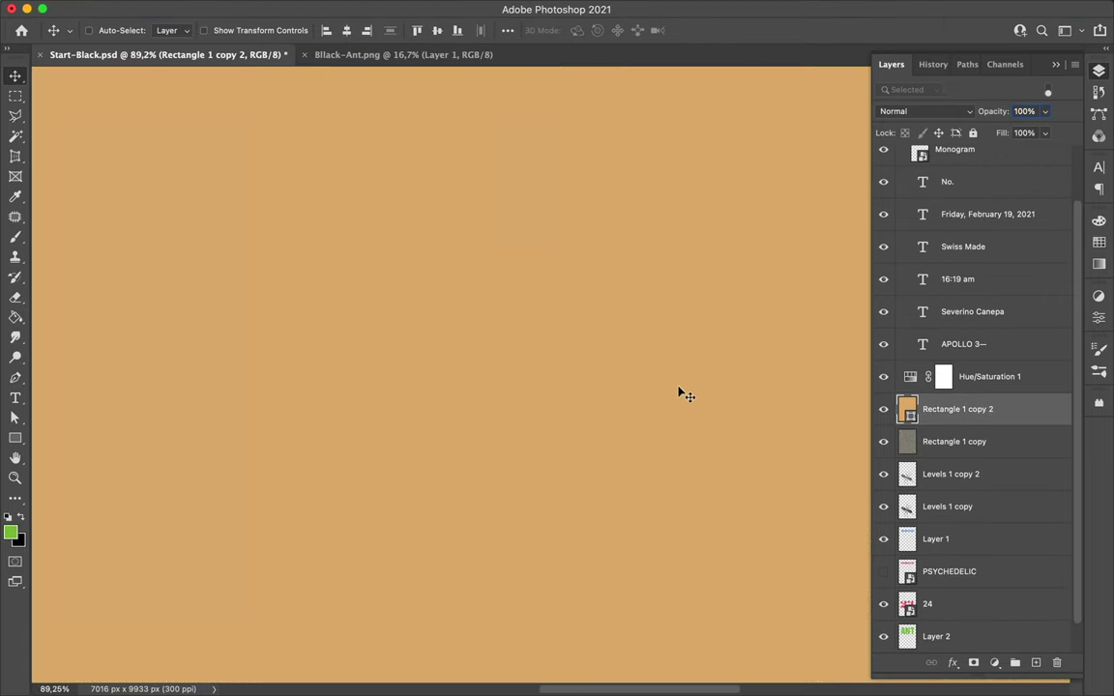
Step: Render Clouds on Rectangle 1 copy 2 as a smart object, blended in Soft Light
{"action": "key", "text": "super+0"}
{"action": "left_click", "coordinate": [362, 9]}
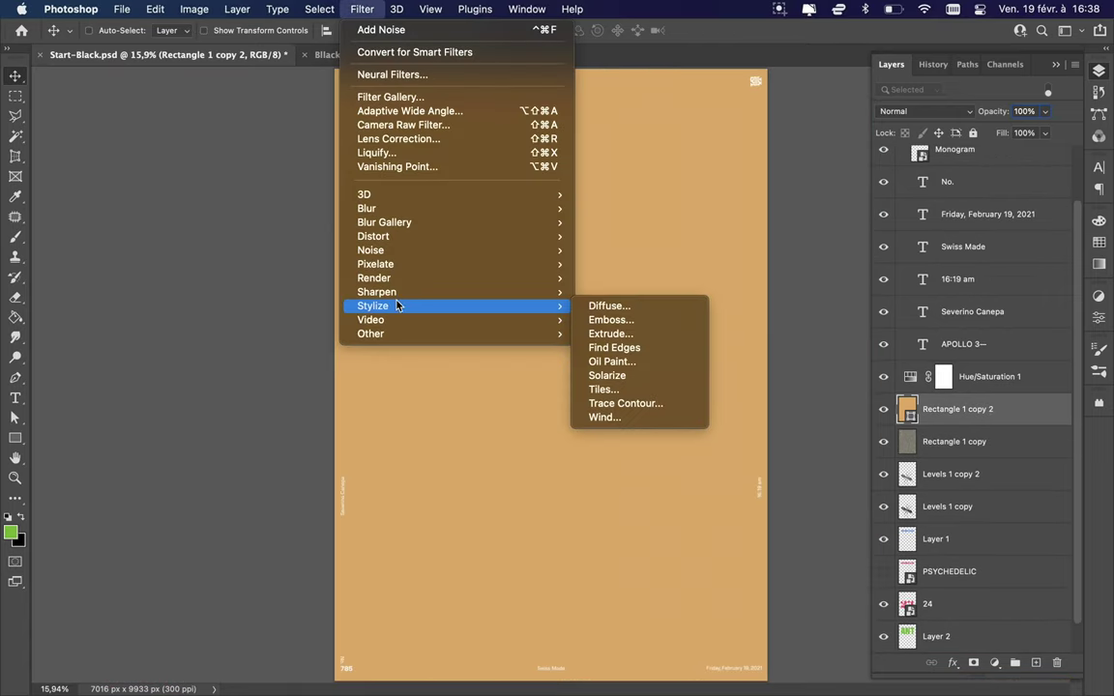
{"action": "left_click", "coordinate": [634, 330]}
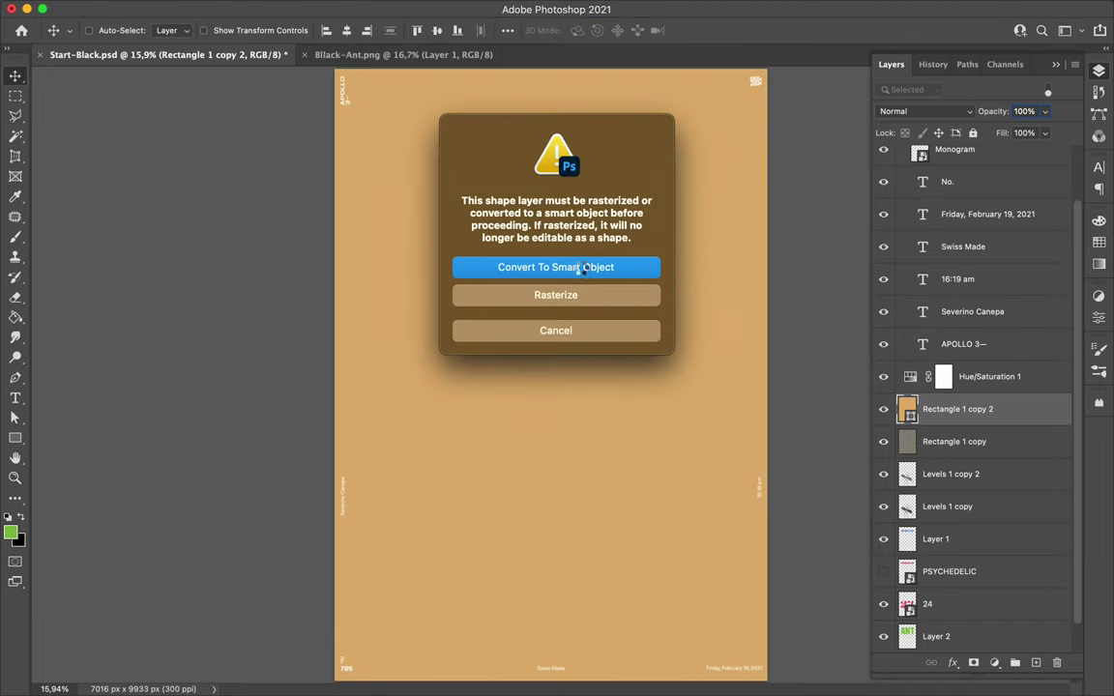
{"action": "left_click", "coordinate": [579, 266]}
{"action": "left_click", "coordinate": [925, 111]}
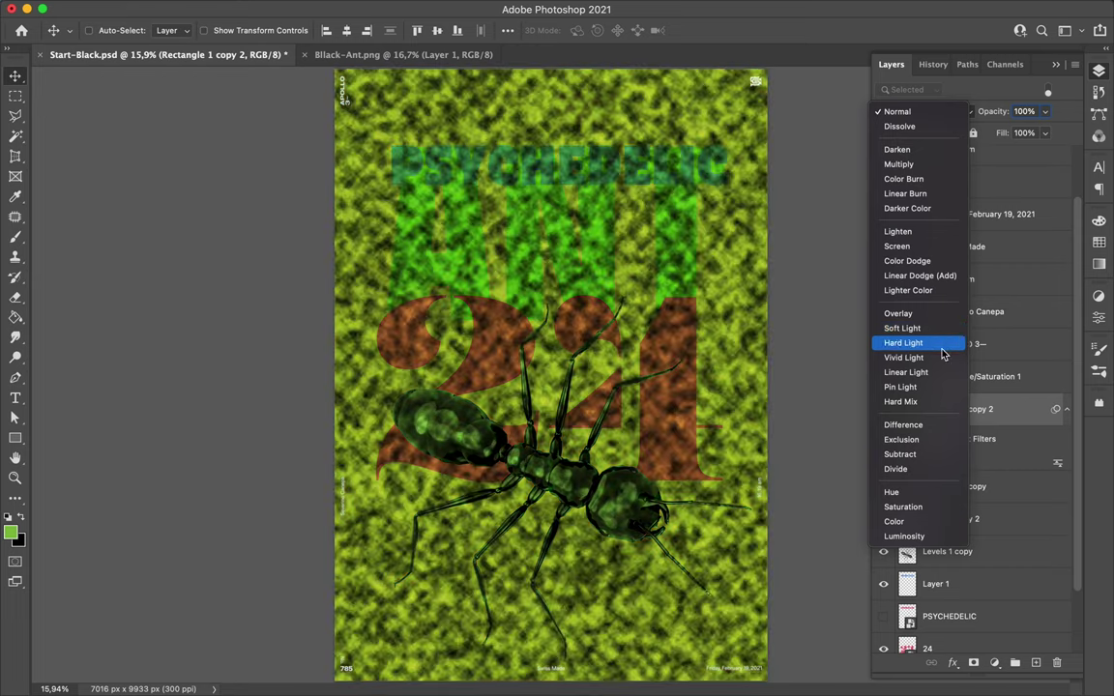
{"action": "left_click", "coordinate": [902, 328]}
Step: Add a Hue/Saturation adjustment to desaturate the clouds and lower the cloud layer's fill
{"action": "left_click", "coordinate": [995, 662]}
{"action": "left_click", "coordinate": [1029, 490]}
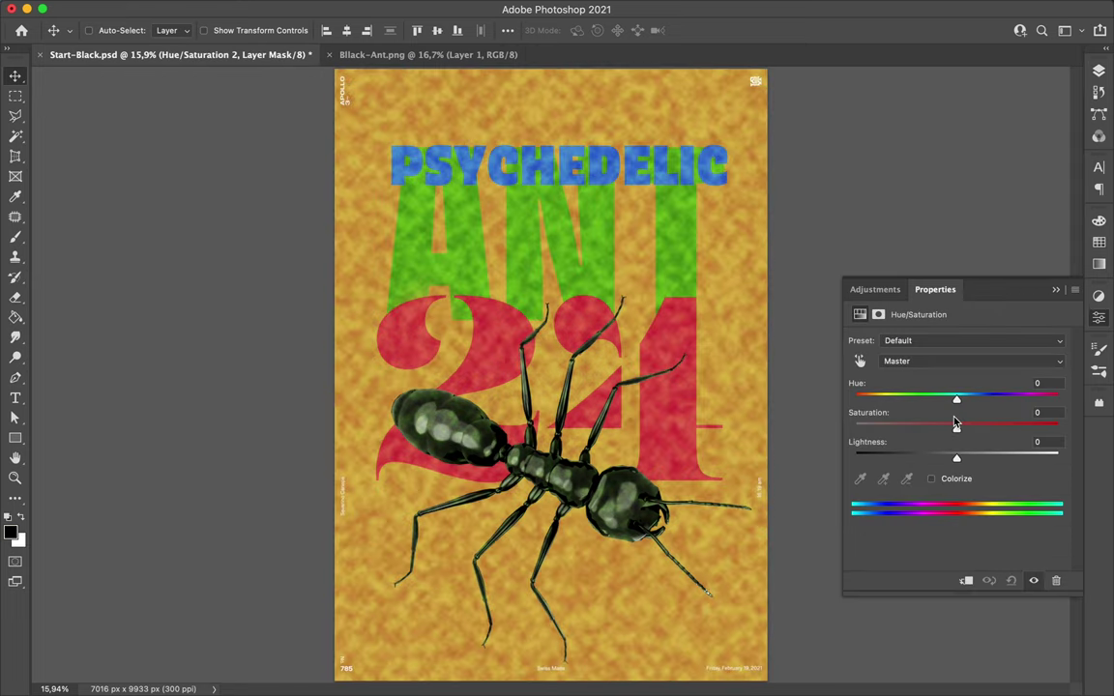
{"action": "left_click", "coordinate": [929, 112]}
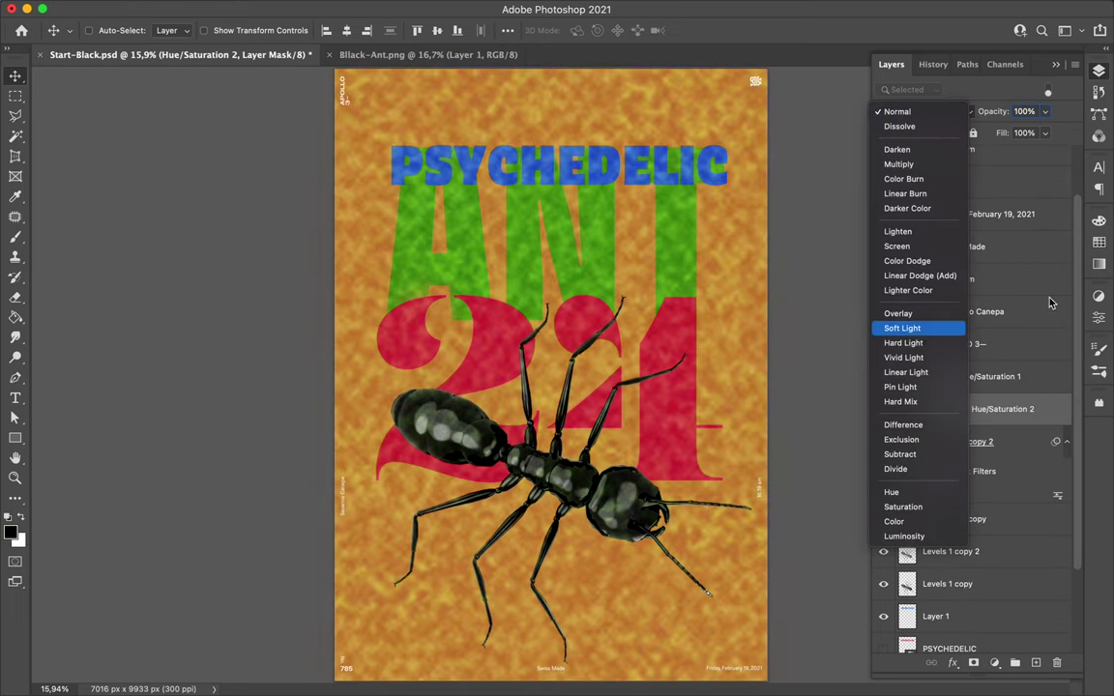
{"action": "left_click", "coordinate": [902, 328]}
{"action": "mouse_move", "coordinate": [1044, 133]}
{"action": "left_mouse_down"}
{"action": "mouse_move", "coordinate": [988, 157]}
{"action": "mouse_move", "coordinate": [1011, 154]}
{"action": "left_mouse_up"}
Step: Start a Gaussian Blur on the clouds, previewing a 28.9-pixel radius
{"action": "scroll", "coordinate": [661, 345], "scroll_direction": "up", "scroll_amount": 10}
{"action": "scroll", "coordinate": [536, 313], "scroll_direction": "down", "scroll_amount": 5}
{"action": "scroll", "coordinate": [600, 357], "scroll_direction": "down", "scroll_amount": 1}
{"action": "left_click", "coordinate": [366, 8]}
{"action": "left_click", "coordinate": [638, 286]}
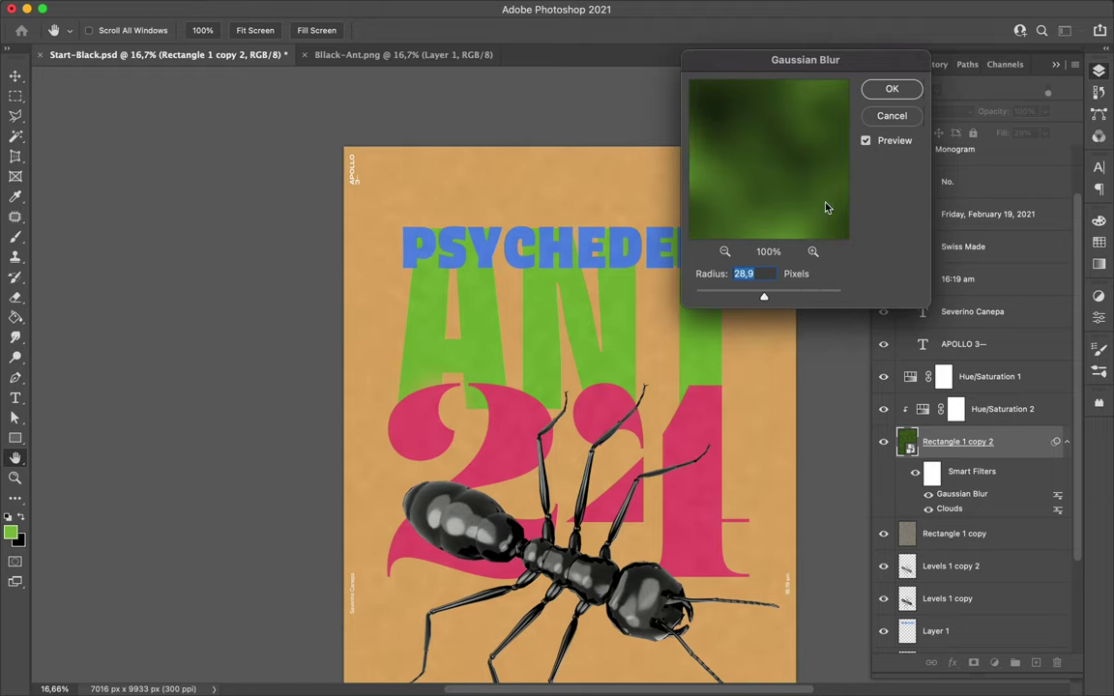
Step: Confirm the 28.9-pixel Gaussian Blur and adjust the cloud layer's fill
{"action": "key", "text": "Return"}
{"action": "scroll", "coordinate": [771, 248], "scroll_direction": "up", "scroll_amount": 8}
{"action": "scroll", "coordinate": [766, 245], "scroll_direction": "down", "scroll_amount": 7}
{"action": "left_click", "coordinate": [1045, 132]}
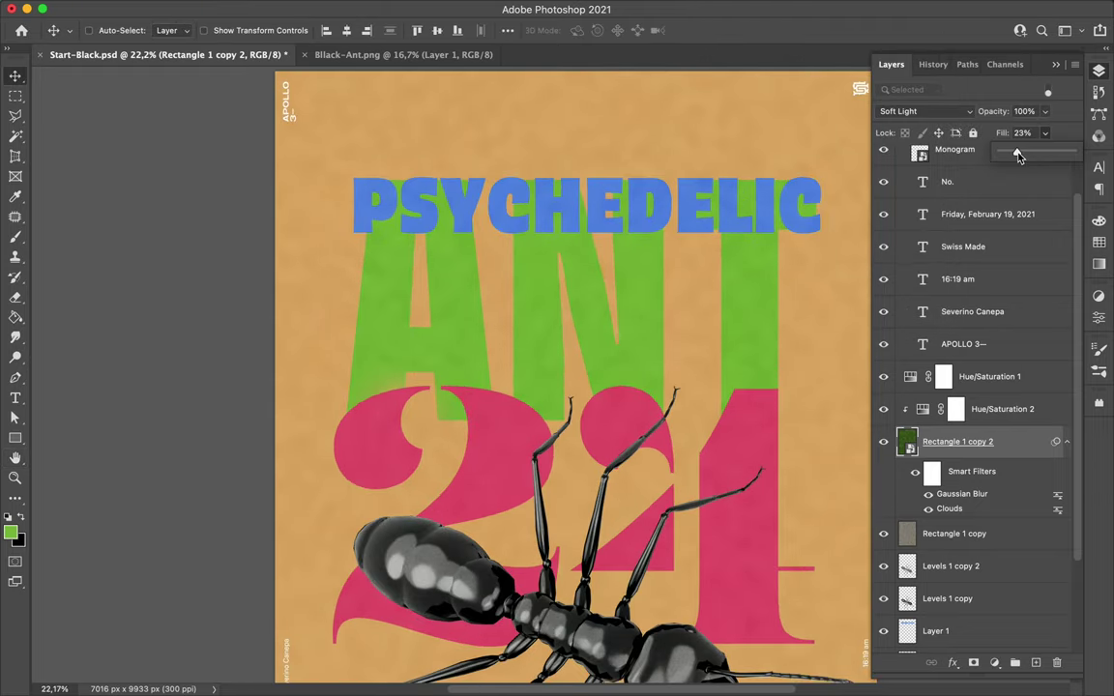
{"action": "scroll", "coordinate": [572, 348], "scroll_direction": "up", "scroll_amount": 5}
{"action": "scroll", "coordinate": [571, 348], "scroll_direction": "down", "scroll_amount": 4}
Step: Lower the grainy overlay's fill further, then reselect the clouds and the ant layer
{"action": "key", "text": "alt+bracketleft"}
{"action": "scroll", "coordinate": [654, 305], "scroll_direction": "up", "scroll_amount": 10}
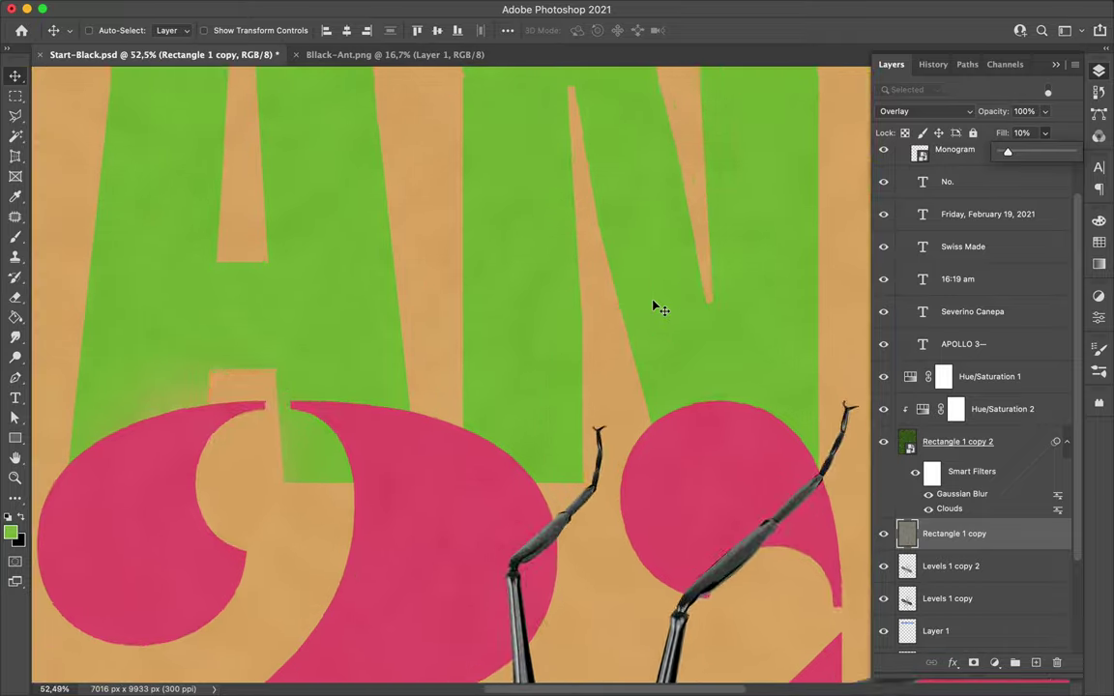
{"action": "left_click_drag", "start_coordinate": [1009, 155], "coordinate": [1005, 155]}
{"action": "scroll", "coordinate": [627, 367], "scroll_direction": "down", "scroll_amount": 4}
{"action": "scroll", "coordinate": [728, 291], "scroll_direction": "down", "scroll_amount": 4}
{"action": "scroll", "coordinate": [728, 292], "scroll_direction": "up", "scroll_amount": 3}
{"action": "key", "text": "alt+bracketright"}
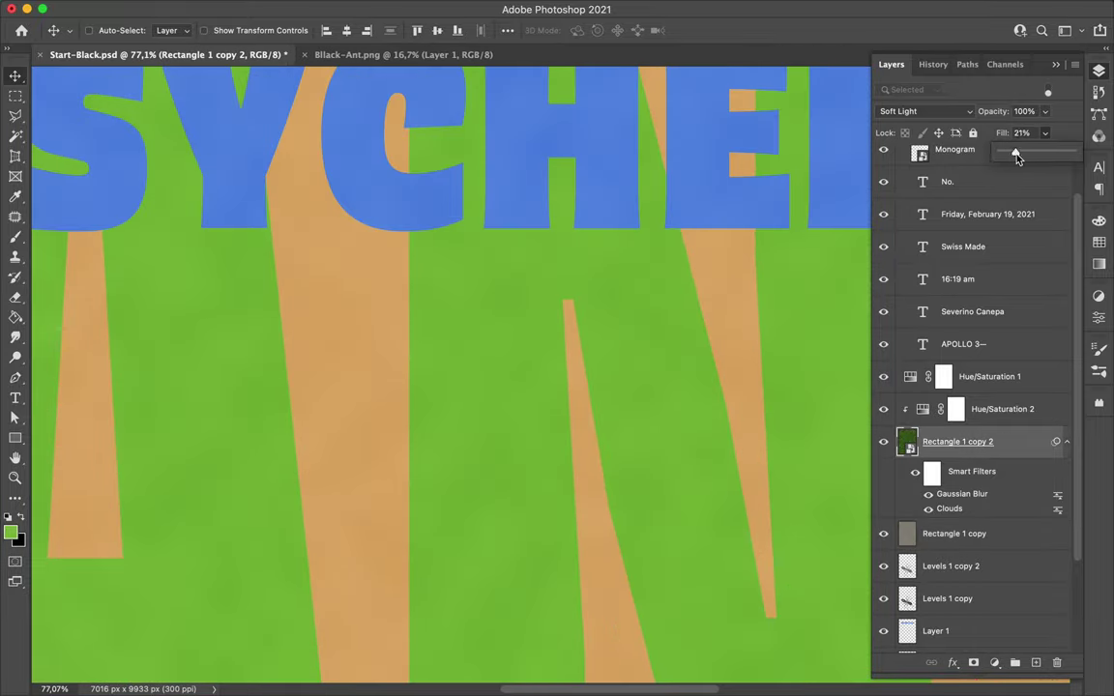
{"action": "scroll", "coordinate": [724, 406], "scroll_direction": "down", "scroll_amount": 5}
{"action": "scroll", "coordinate": [957, 484], "scroll_direction": "down", "scroll_amount": 3}
{"action": "left_click", "coordinate": [961, 471]}
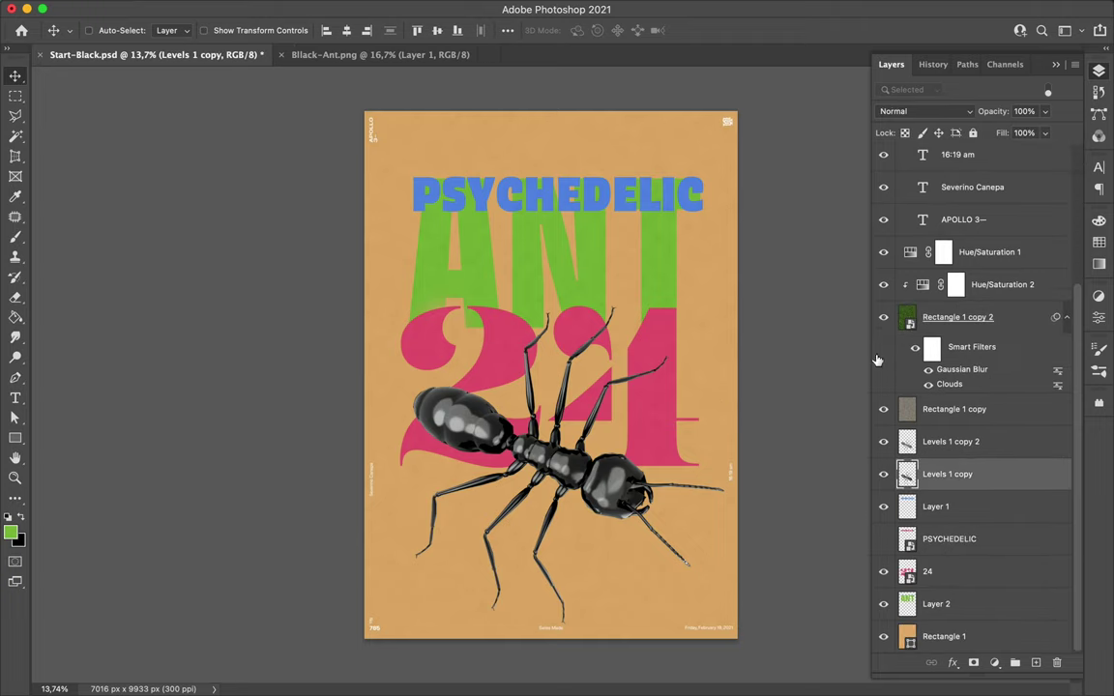
Step: Apply Color Halftone with Max. Radius 8 to the ant copy and save the poster
{"action": "left_click", "coordinate": [370, 8]}
{"action": "left_click", "coordinate": [619, 266]}
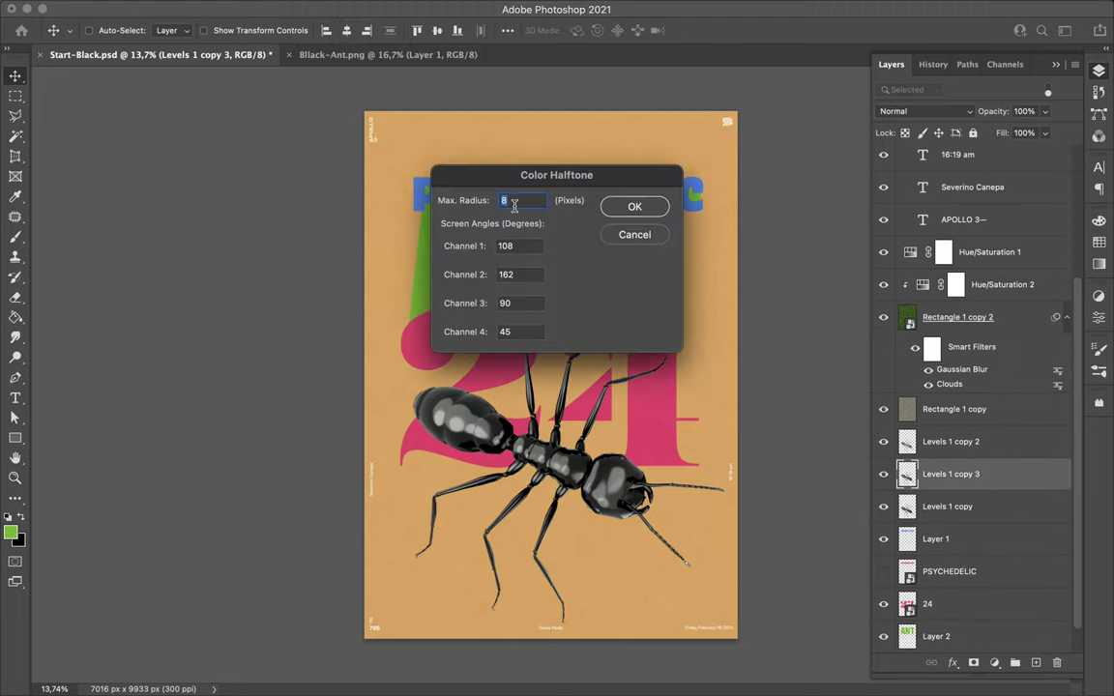
{"action": "left_click", "coordinate": [634, 207]}
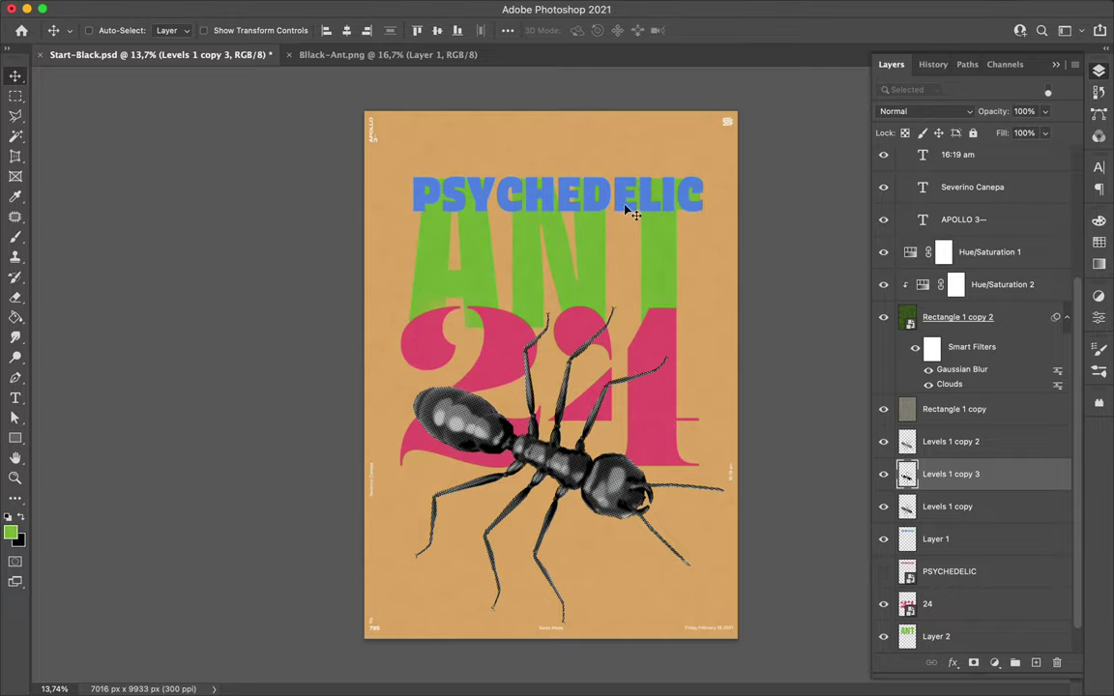
{"action": "scroll", "coordinate": [684, 410], "scroll_direction": "up", "scroll_amount": 4}
{"action": "scroll", "coordinate": [684, 410], "scroll_direction": "down", "scroll_amount": 4}
{"action": "key", "text": "super+s"}
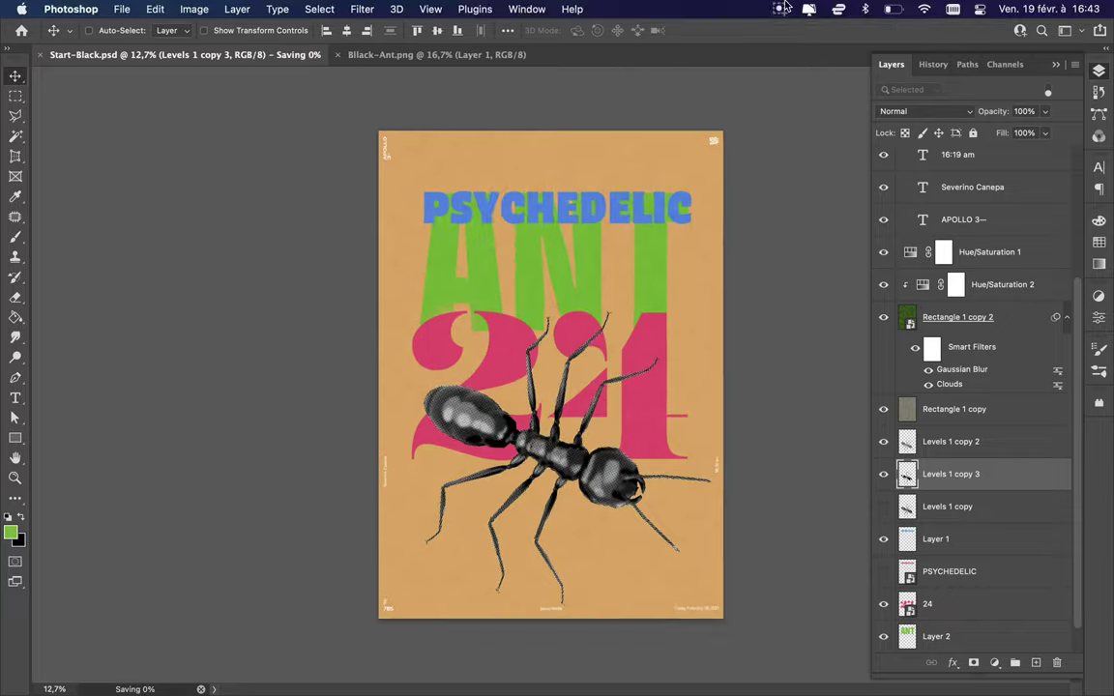